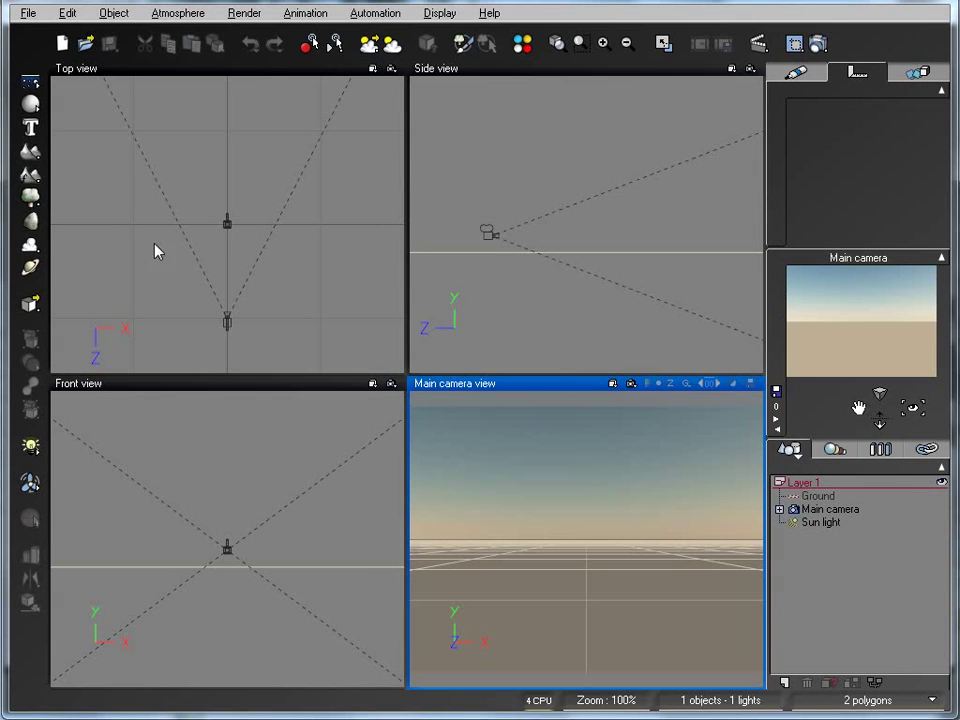
Load the Horse object from the object library into the scene.
click(28, 14)
click(45, 231)
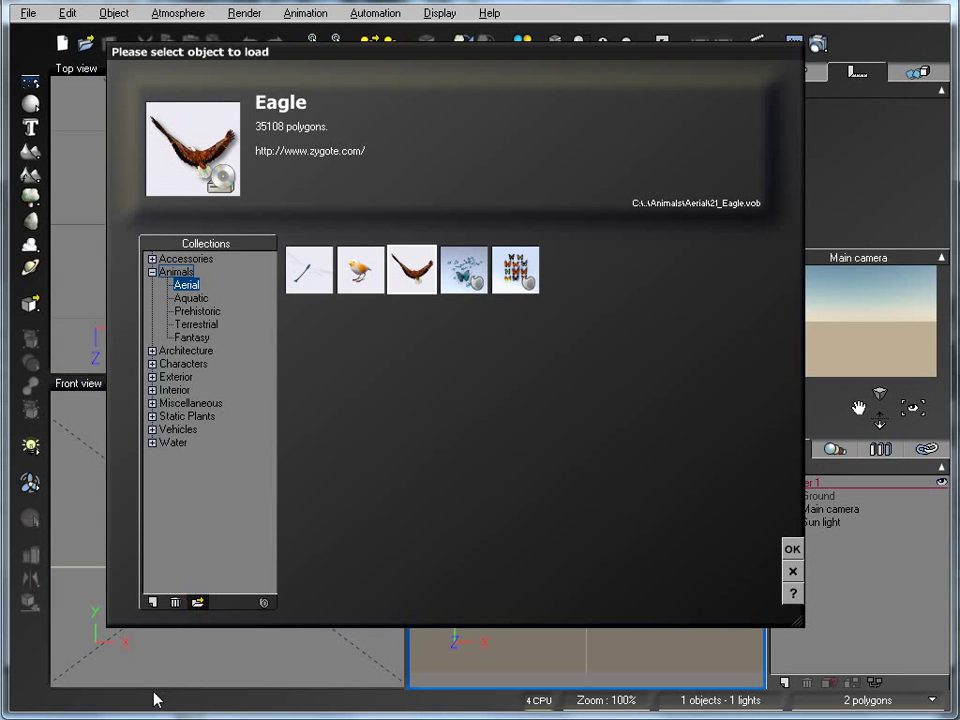
key(Return)
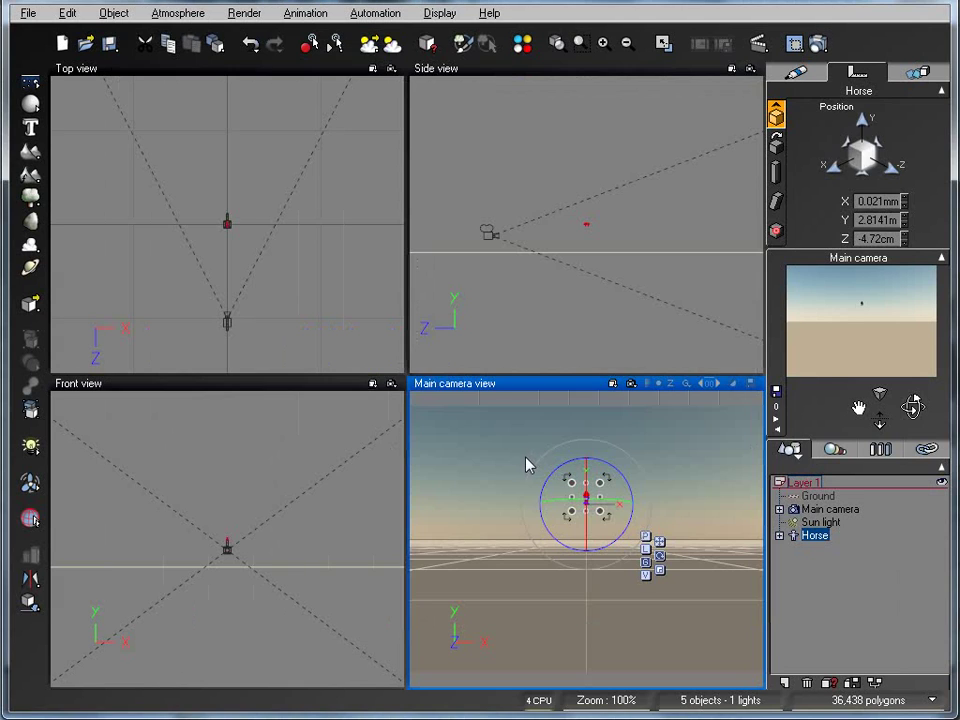
click(645, 563)
key(ctrl+z)
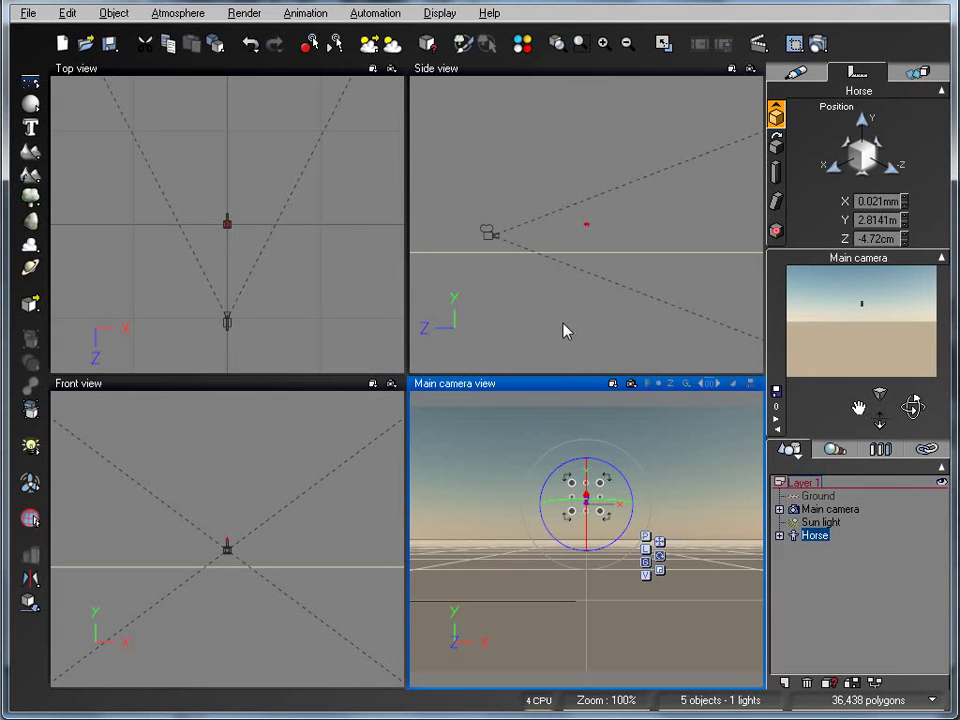
Select the main camera and move it along the Z axis closer to the horse.
click(494, 242)
click(489, 236)
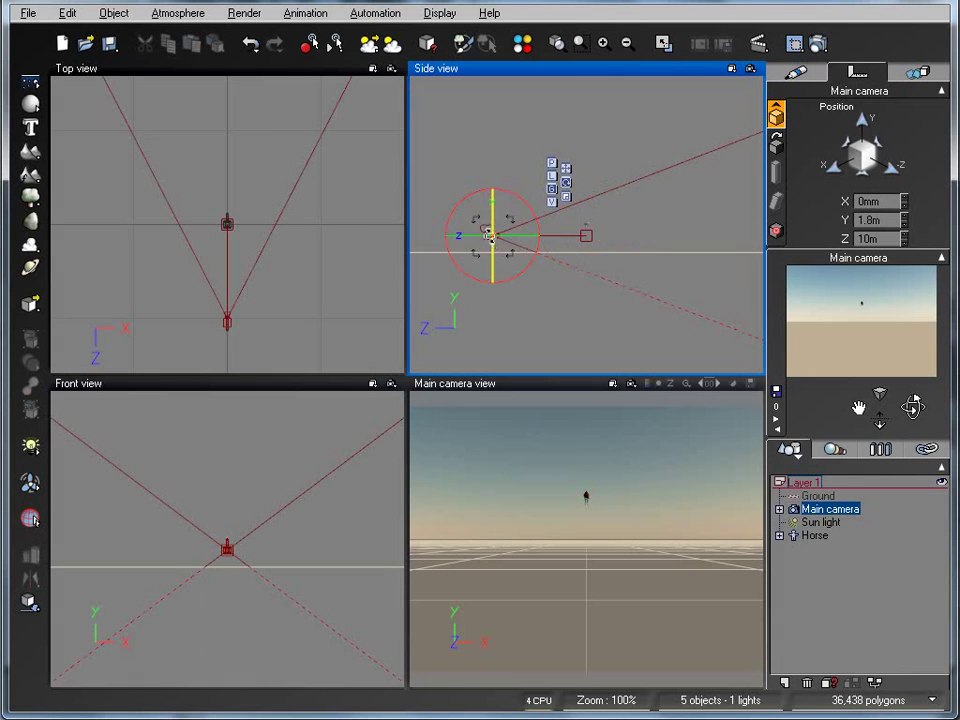
double_click(853, 508)
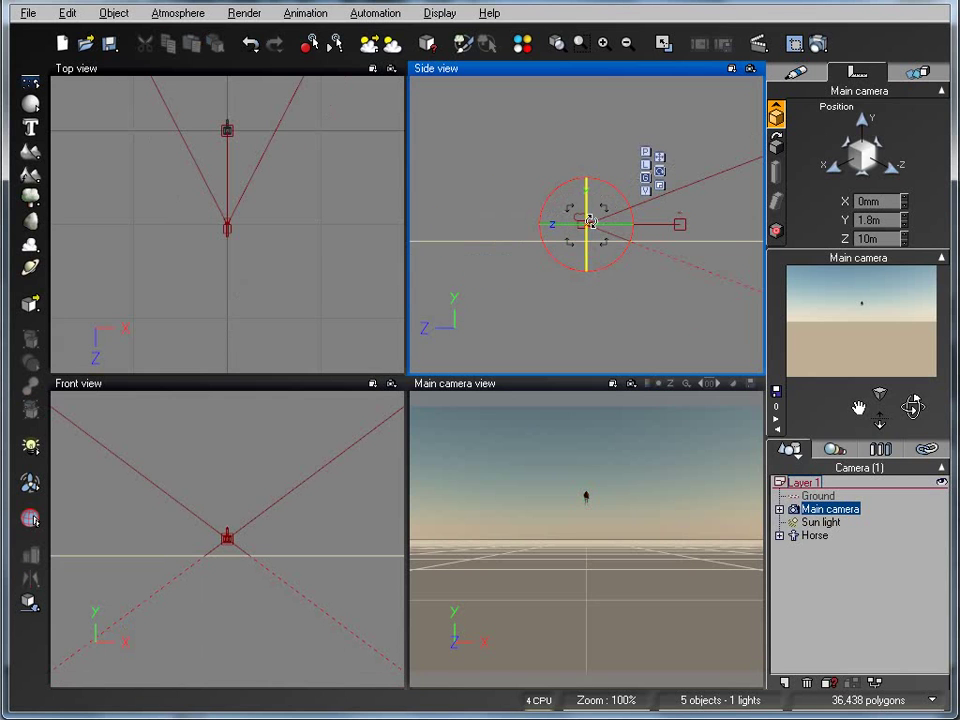
click(659, 164)
drag(574, 210, 650, 212)
Rotate the horse about 90° around the vertical axis in the Top view so the main camera sees it in profile.
double_click(815, 535)
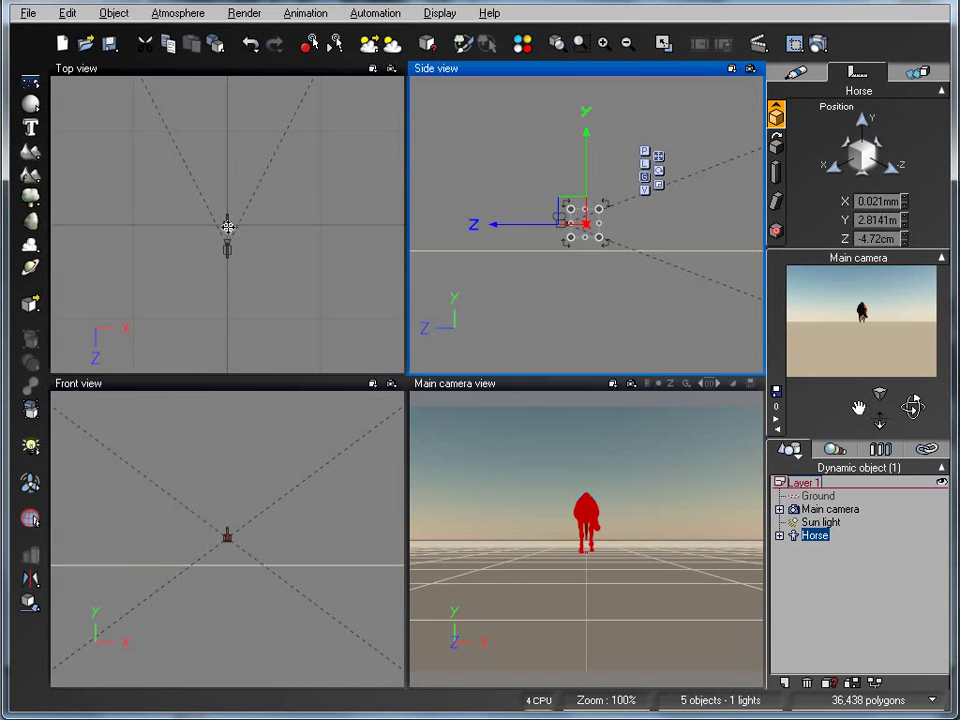
click(230, 226)
drag(248, 246, 199, 251)
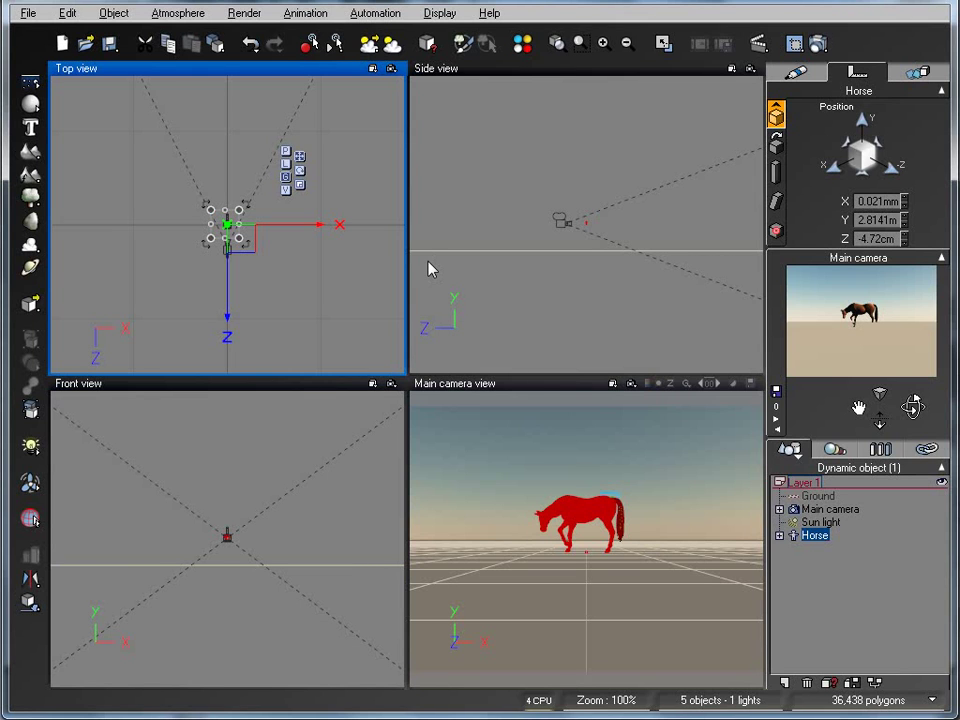
Bring the main camera further in until the horse fills much of the frame, and re-centre the horse vertically in the camera view.
click(296, 282)
scroll(295, 281, up, 3)
scroll(300, 285, up, 5)
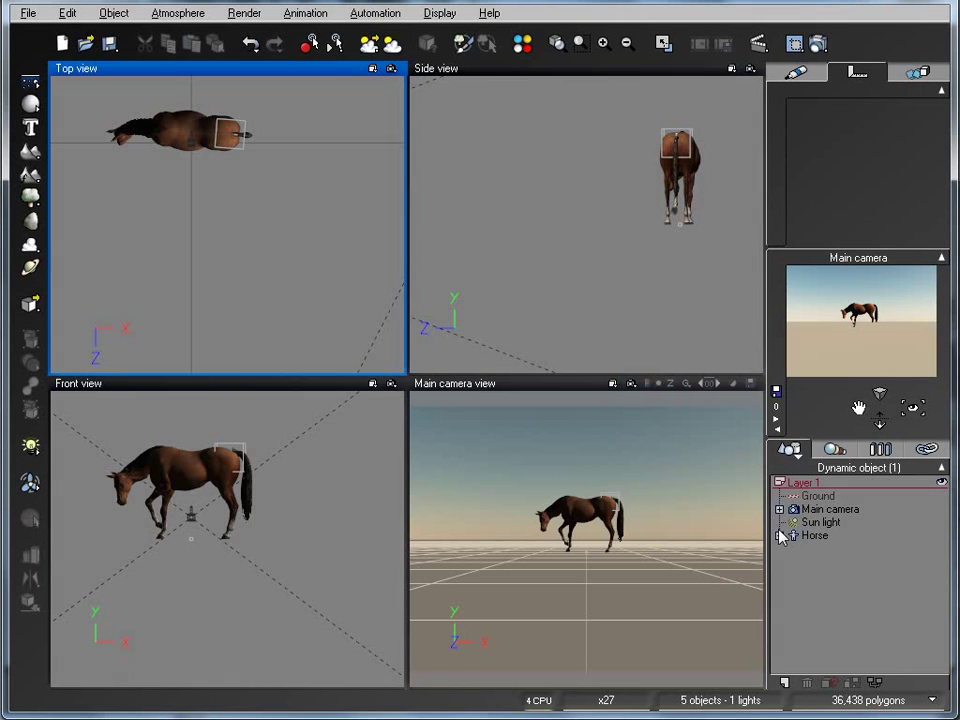
click(815, 535)
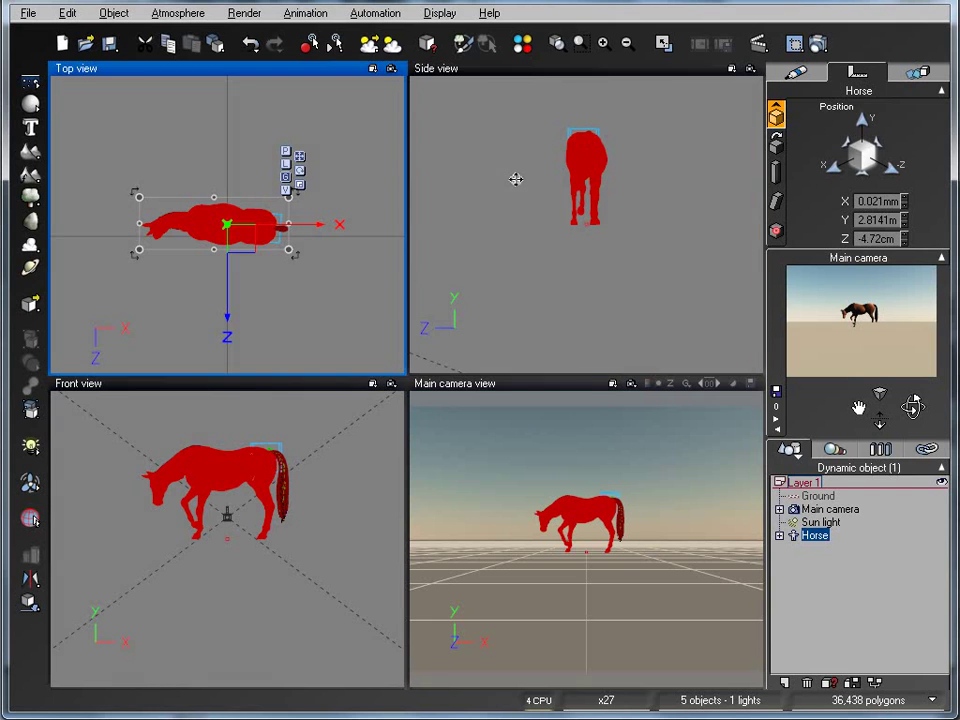
click(506, 221)
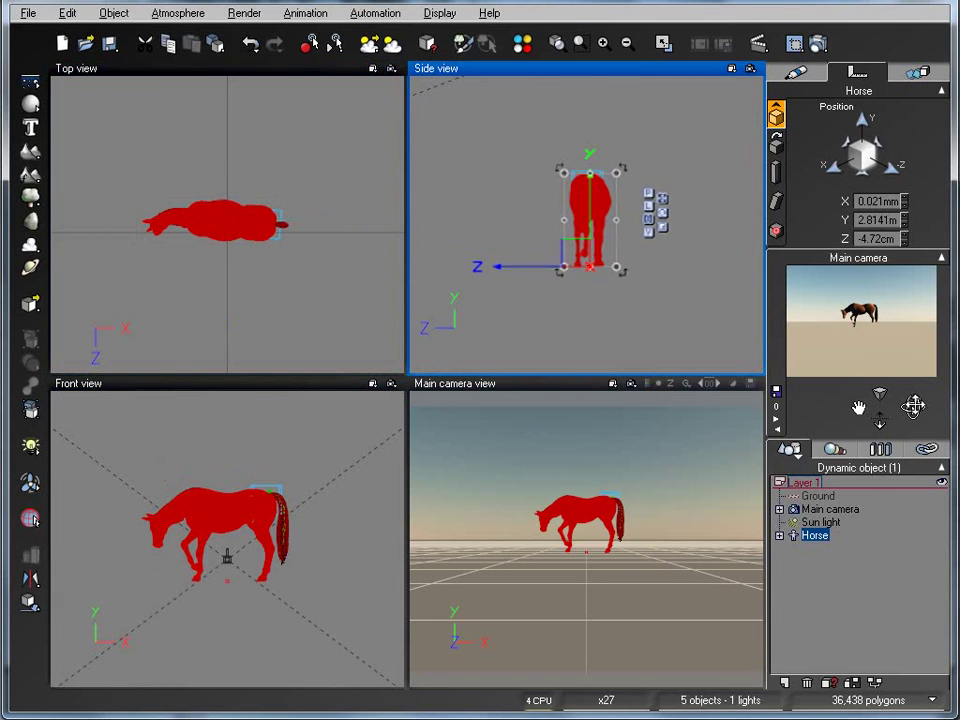
drag(880, 422, 880, 389)
click(694, 480)
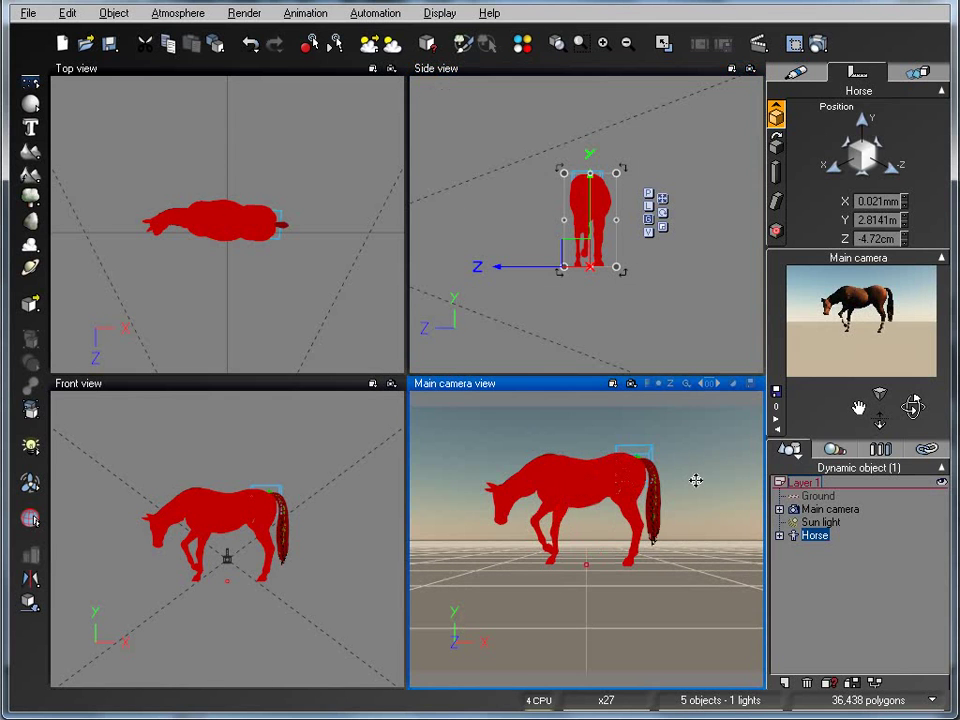
drag(696, 503, 699, 508)
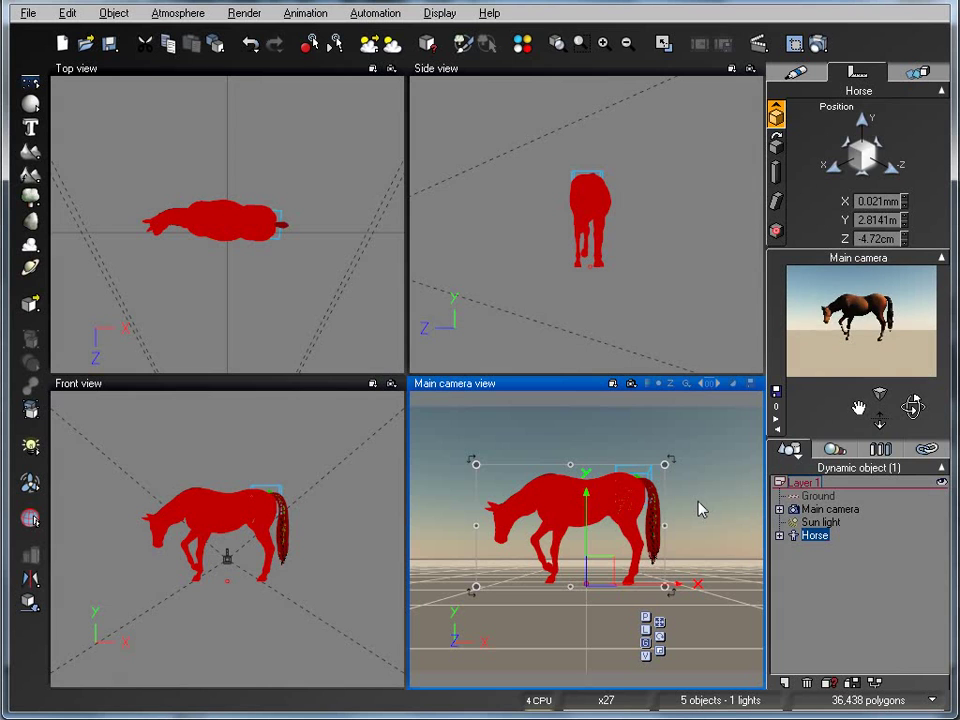
Open the Horse object for editing in the Skeleton Editor and shift the editor window aside.
right_click(700, 510)
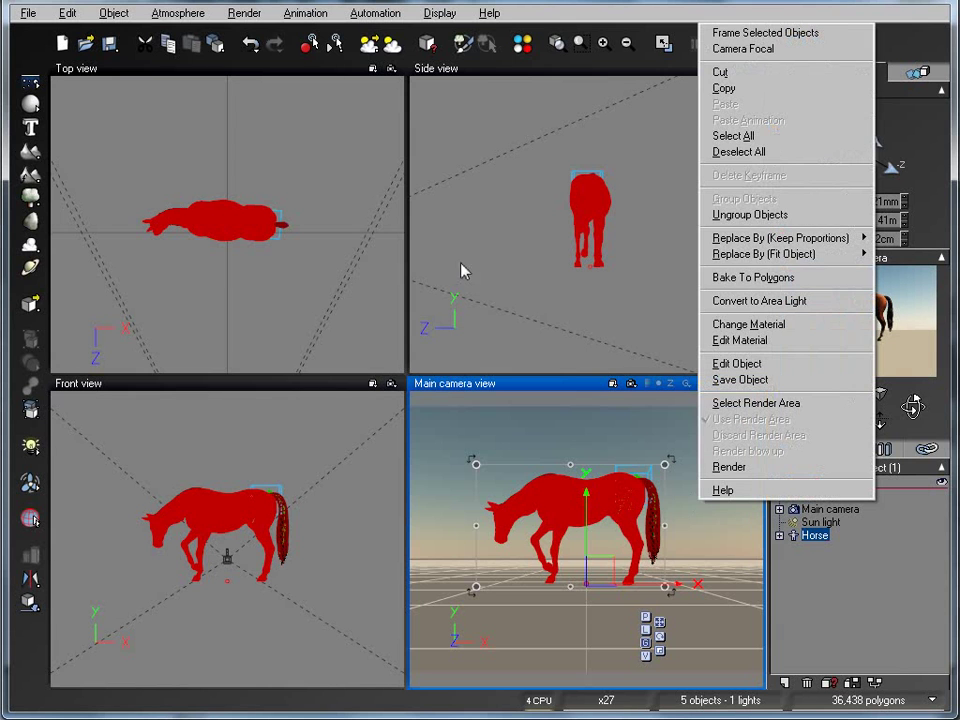
click(590, 347)
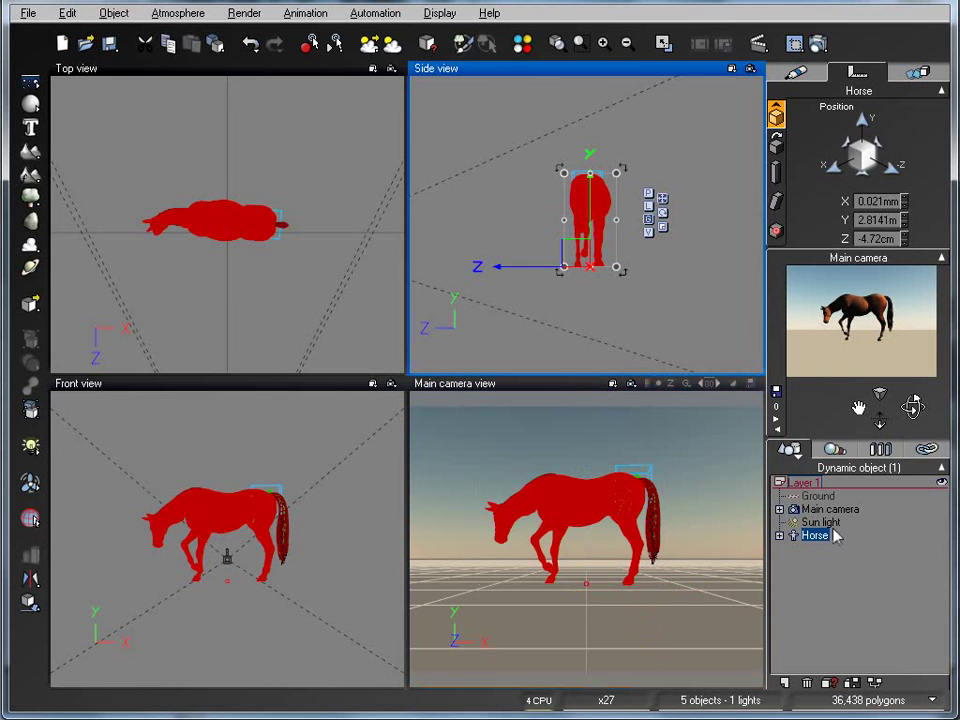
right_click(815, 539)
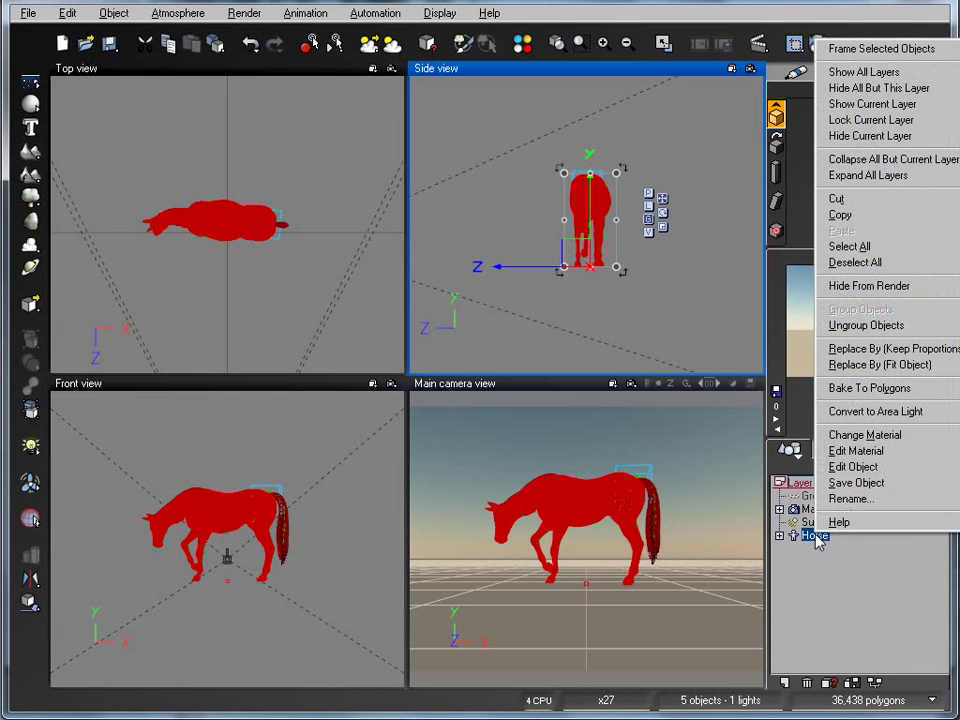
click(850, 466)
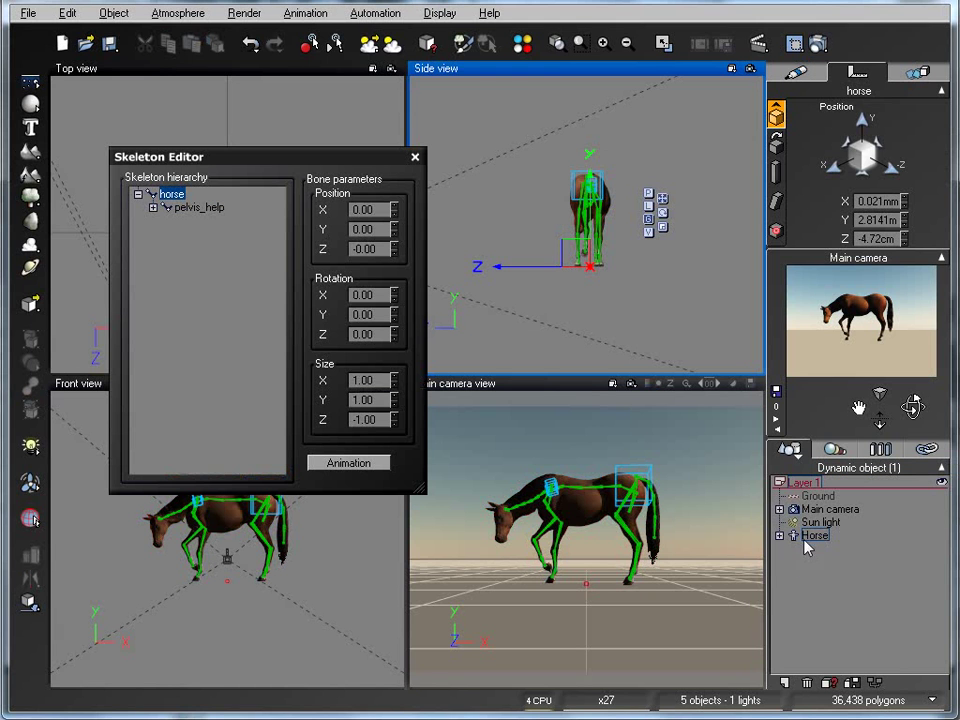
drag(283, 158, 353, 140)
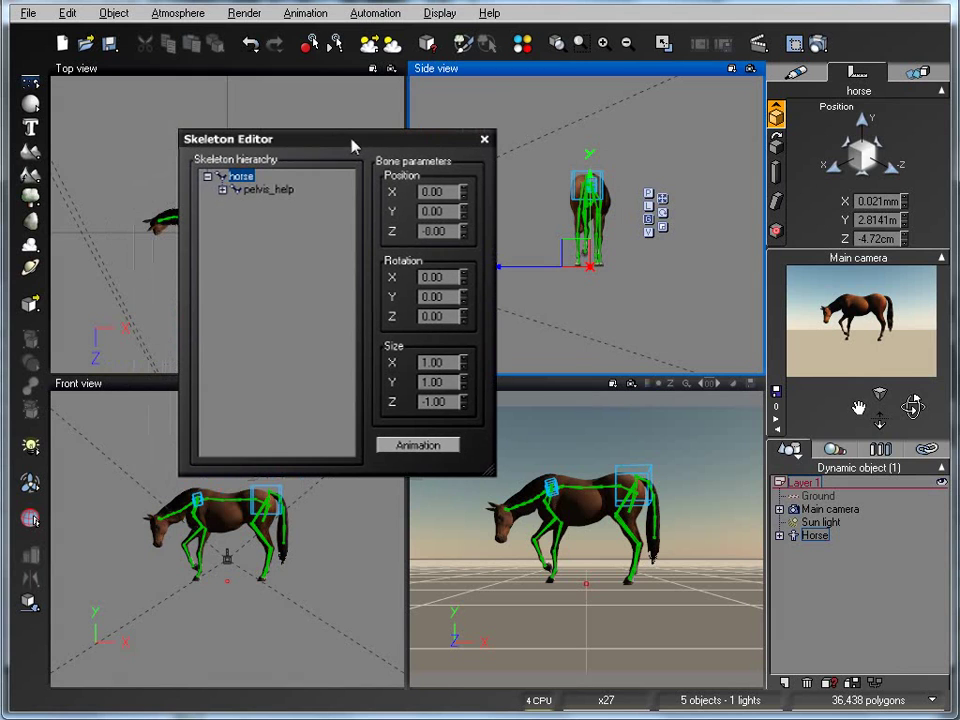
Expand the horse's skeleton hierarchy to examine the pelvis, the tail bones, the hip and the abdomen chain.
click(222, 189)
click(237, 203)
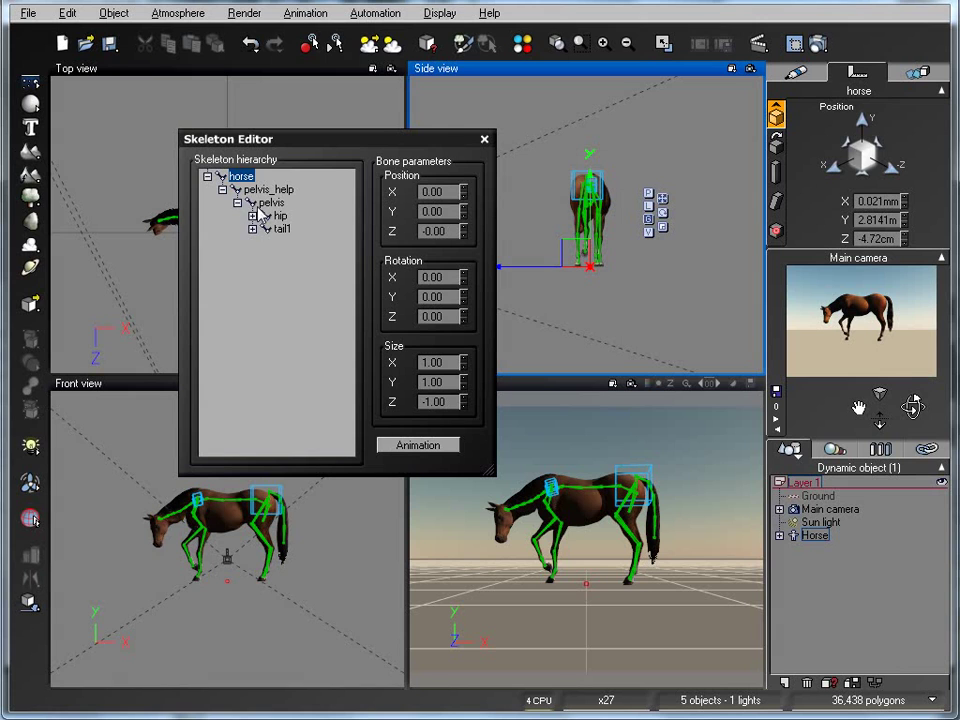
click(253, 229)
click(268, 243)
click(282, 255)
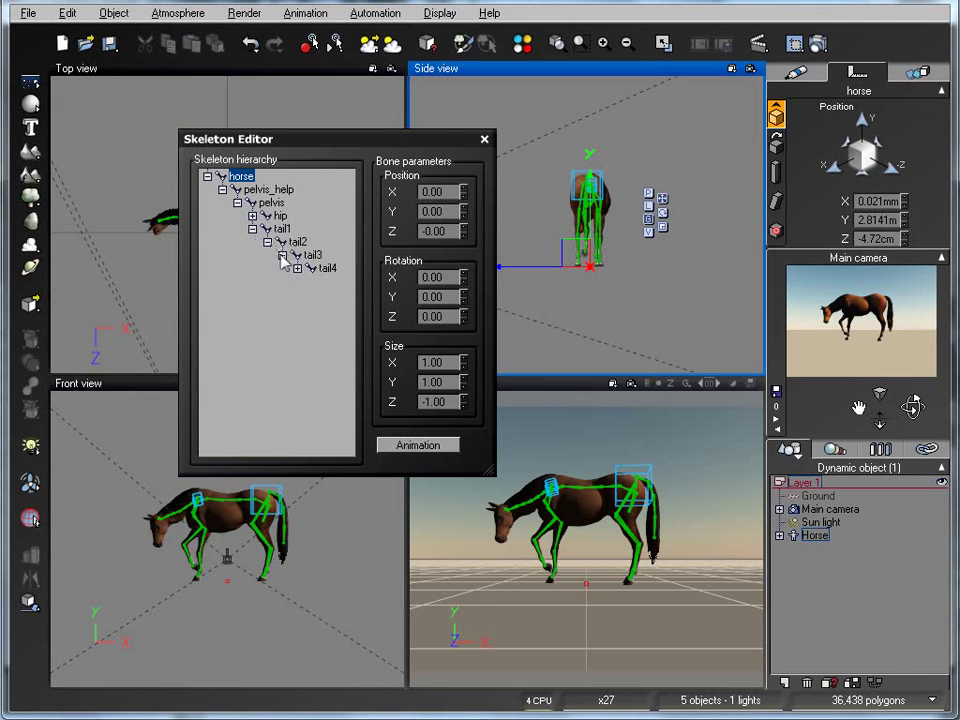
click(297, 268)
click(253, 216)
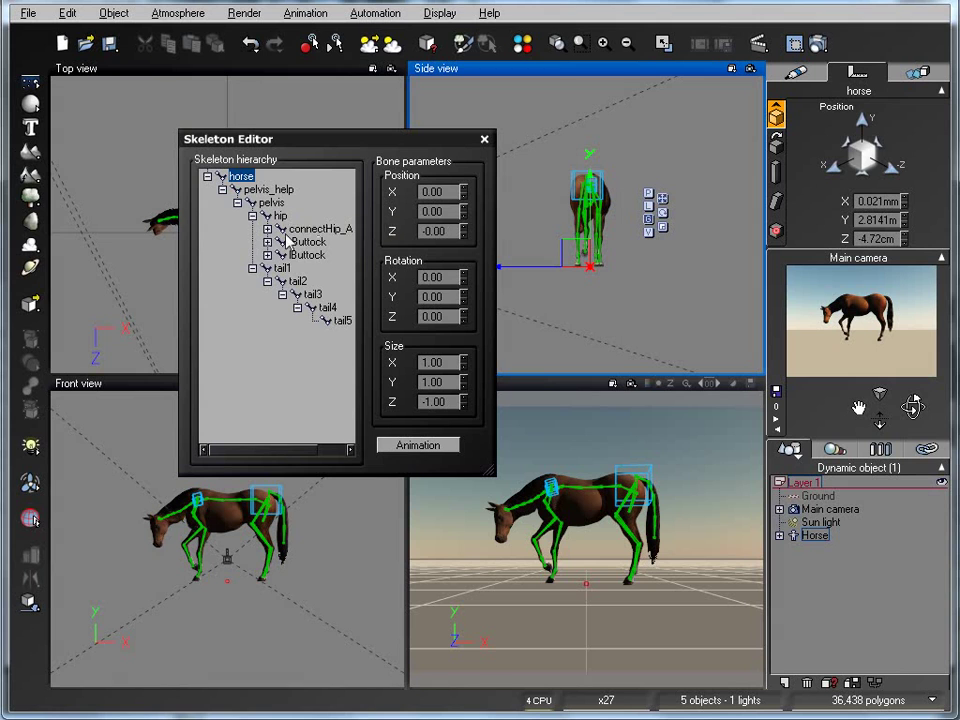
click(267, 229)
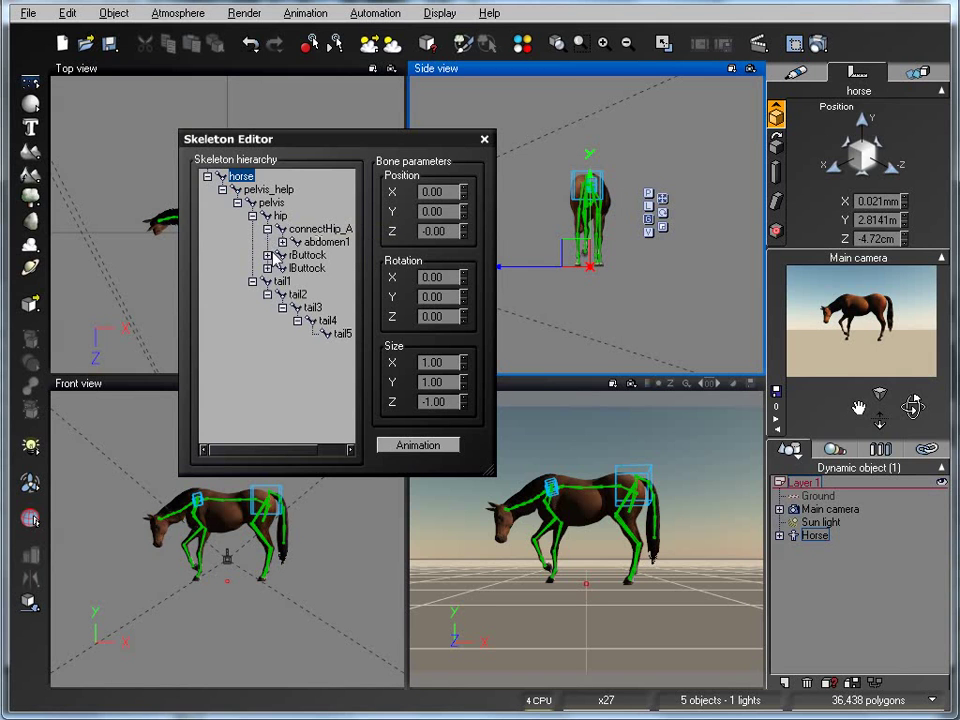
click(282, 242)
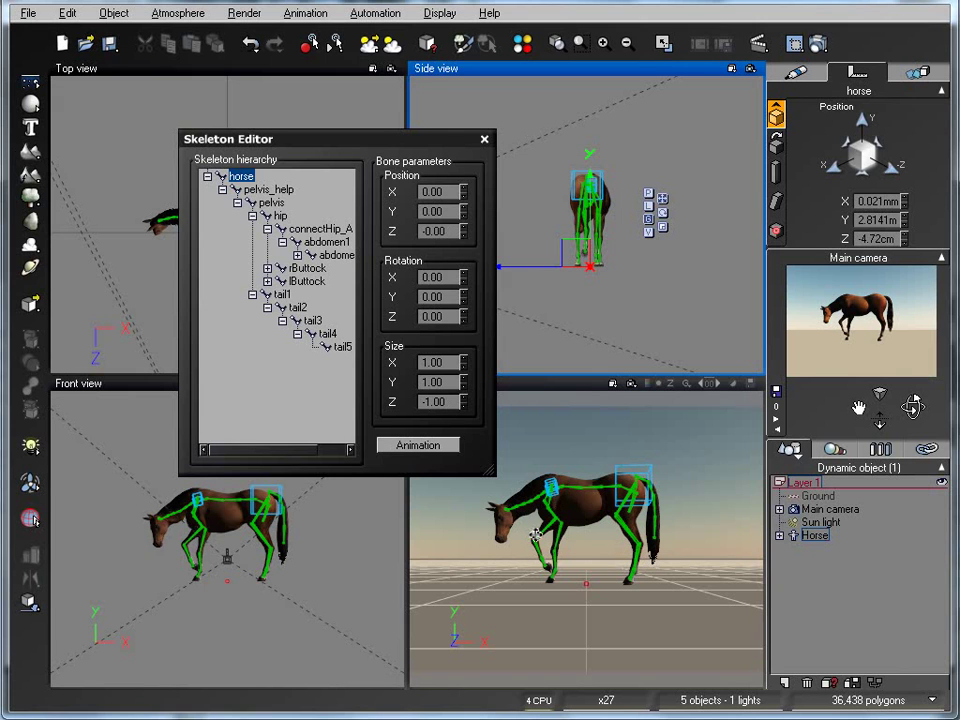
click(297, 255)
click(311, 268)
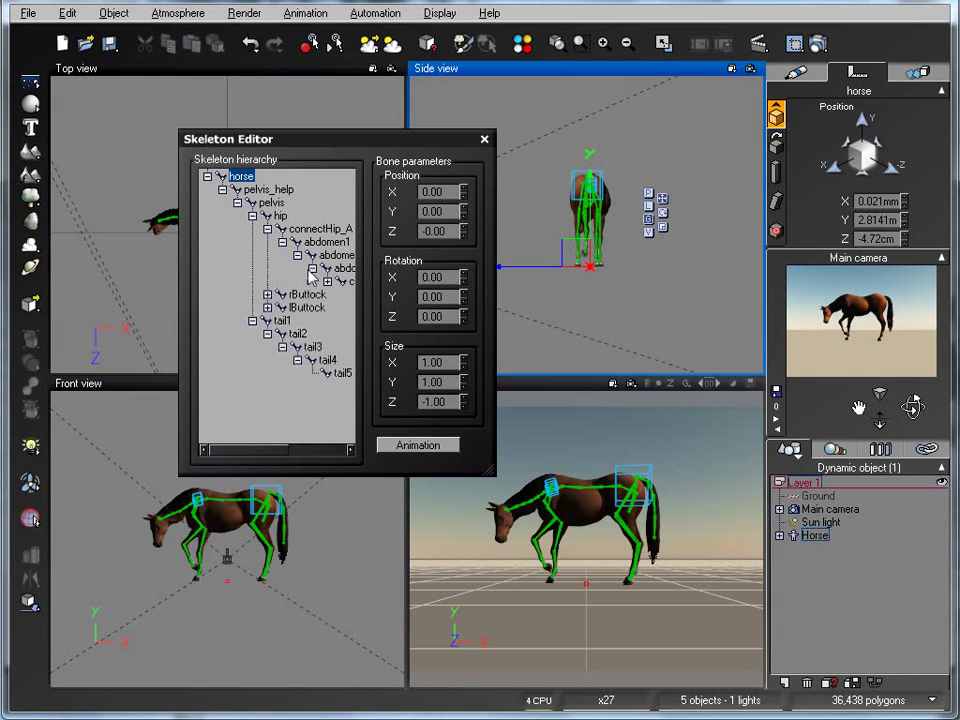
Rotate the tail1 bone in the Front view to about X 1.83, Y -87.90, Z 0.44, lifting the tail away from the hind legs.
click(282, 322)
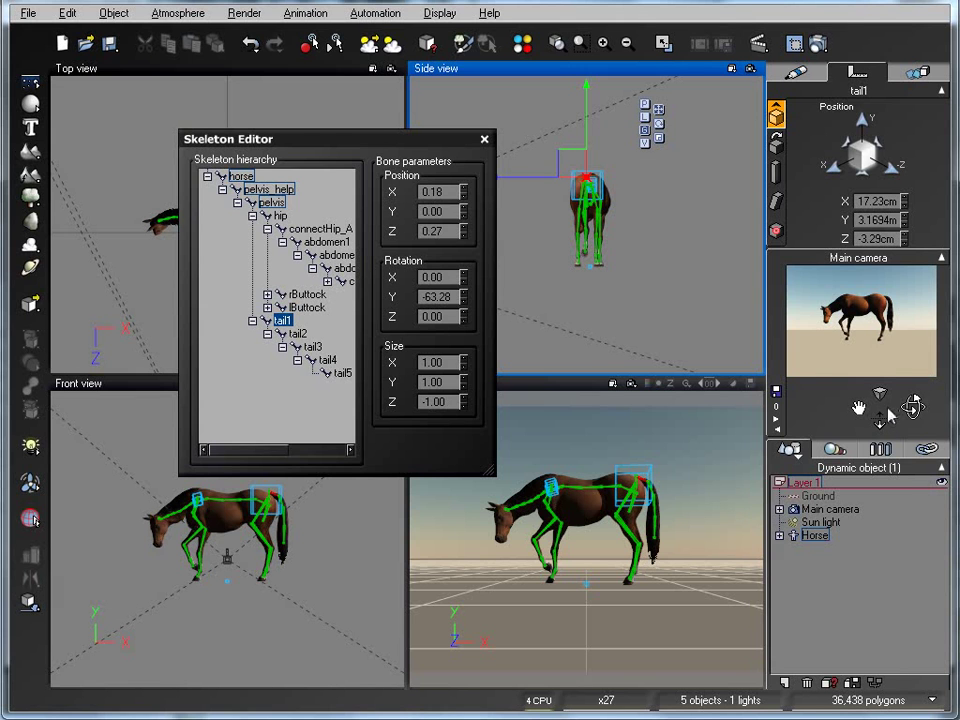
drag(389, 144, 672, 127)
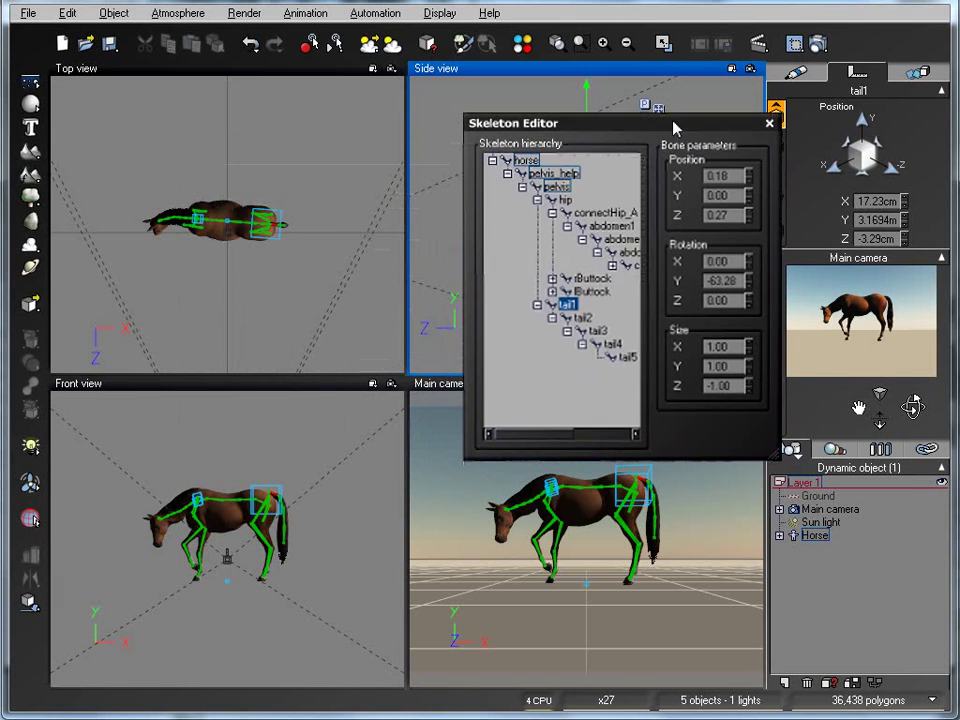
click(346, 555)
scroll(346, 552, up, 3)
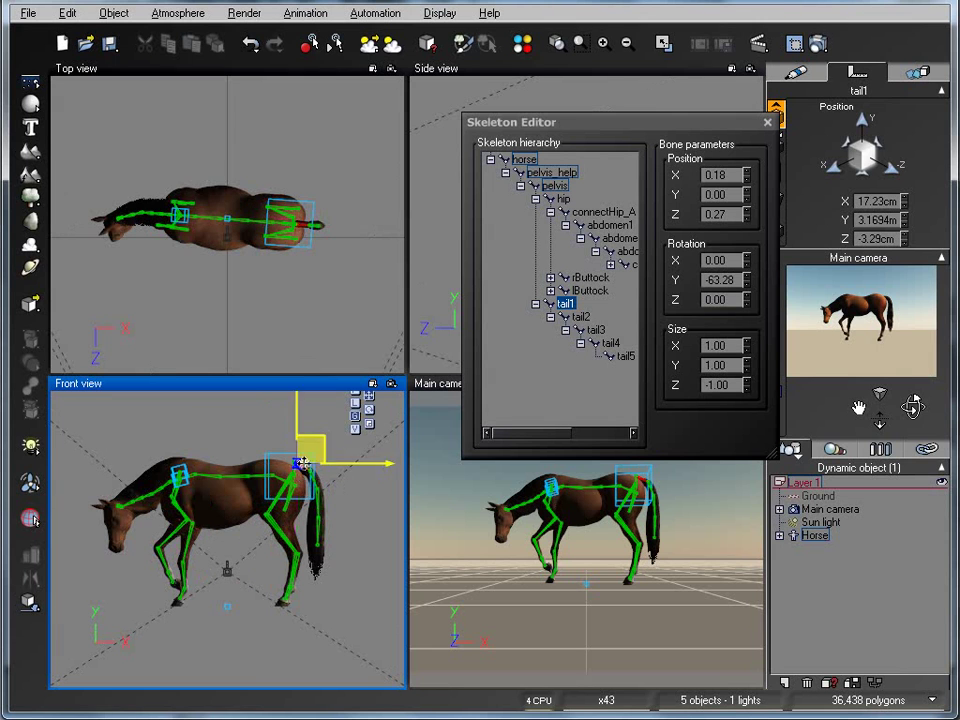
drag(306, 455, 313, 452)
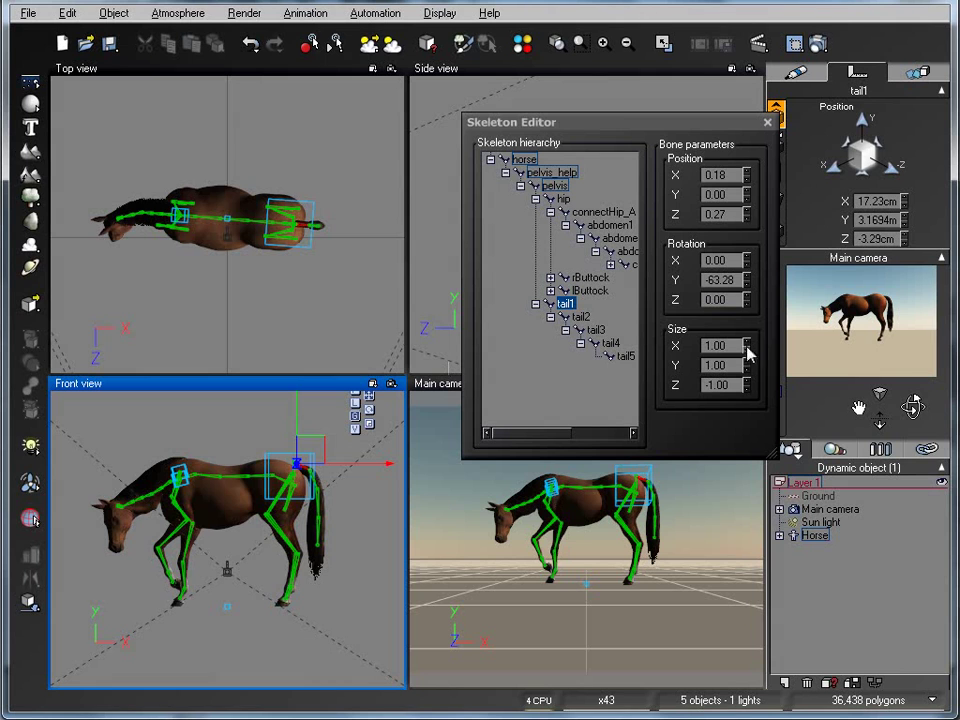
click(368, 410)
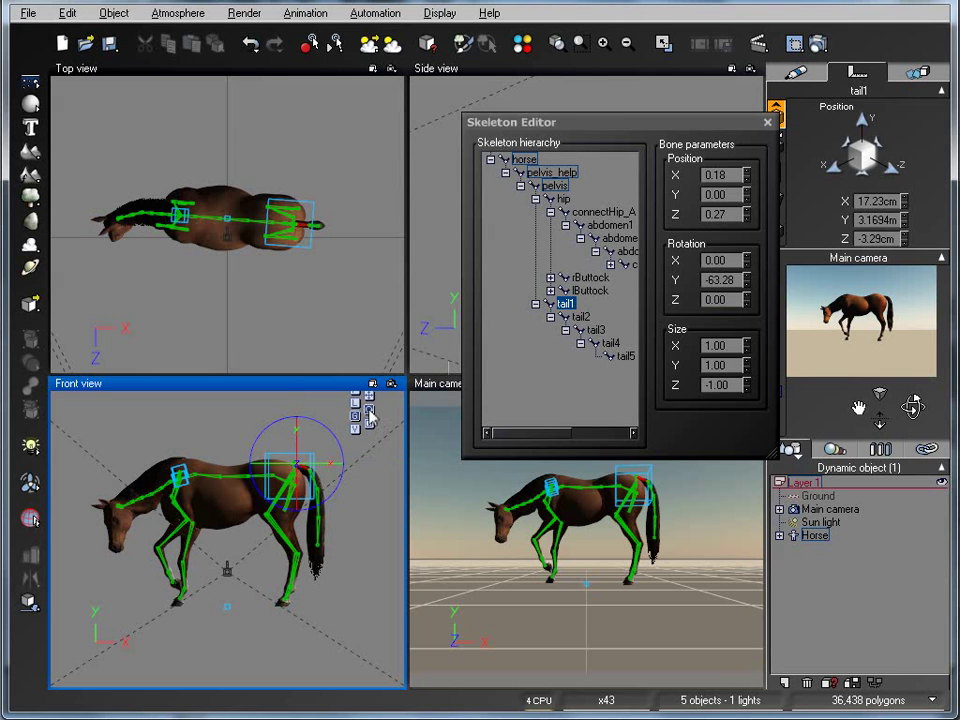
mouse_move(333, 510)
mouse_down()
mouse_move(332, 484)
mouse_move(326, 506)
mouse_move(348, 470)
mouse_move(313, 497)
mouse_move(335, 470)
mouse_move(318, 502)
mouse_move(336, 470)
mouse_move(322, 474)
mouse_move(316, 499)
mouse_move(340, 481)
mouse_move(326, 492)
mouse_move(336, 490)
mouse_up()
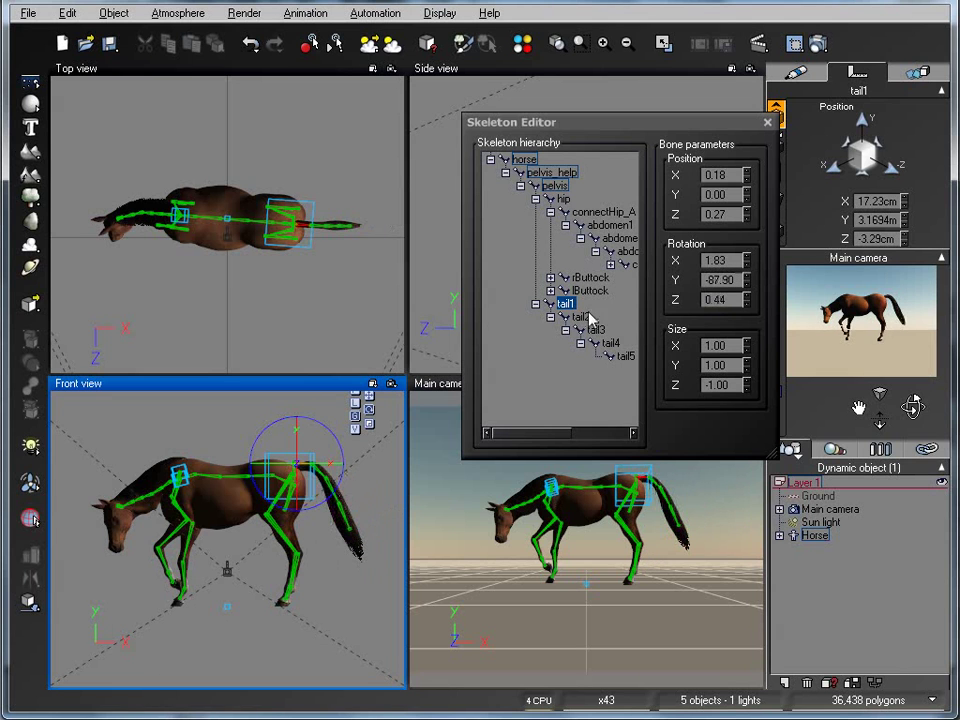
Rotate the tail2 bone to about X 8.69, Y 21.83, Z -17.03, raising the tail and swinging it sideways.
click(580, 316)
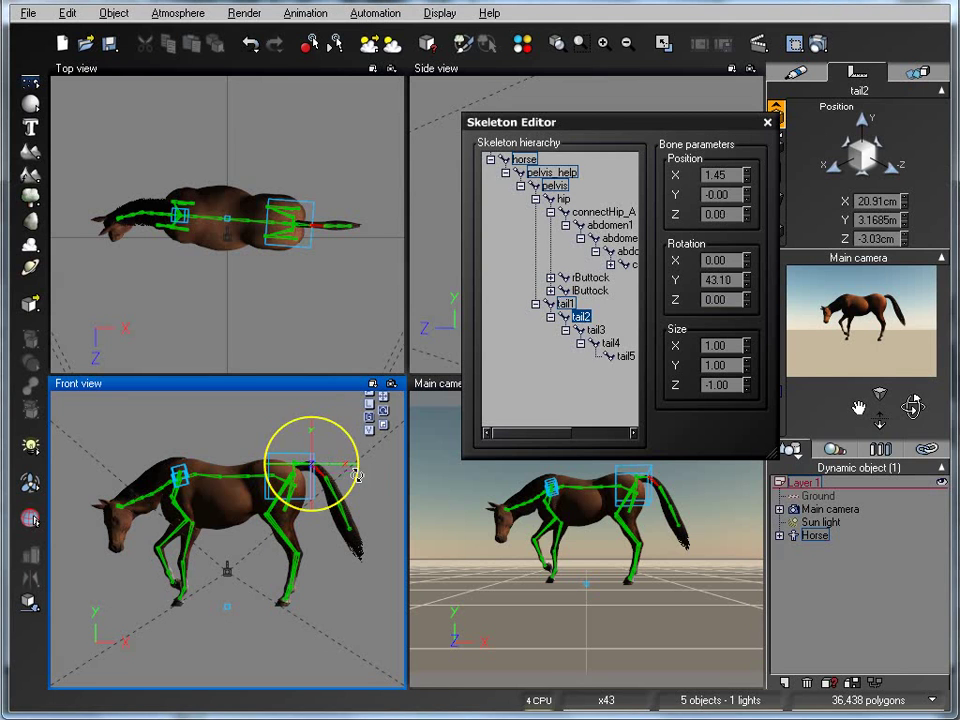
drag(356, 491, 369, 471)
drag(350, 470, 367, 255)
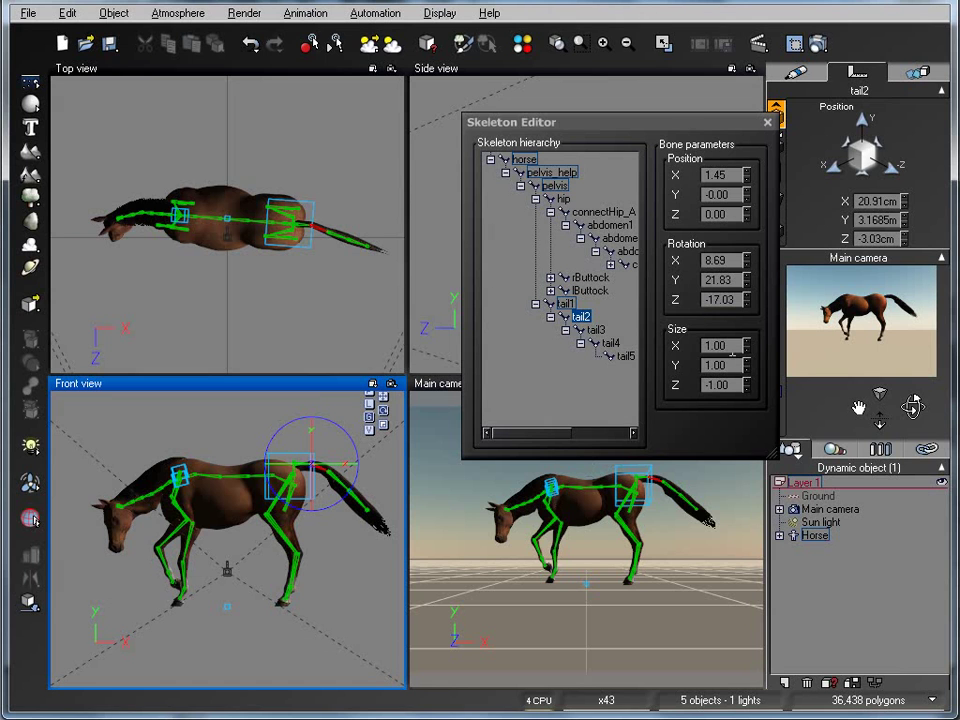
Rotate the tail3, tail4 and tail5 bones to curve the tail sideways, with tail5 at about X 17.36, Y 3.63, Z -15.27.
click(597, 330)
drag(354, 468, 373, 514)
click(610, 343)
click(625, 356)
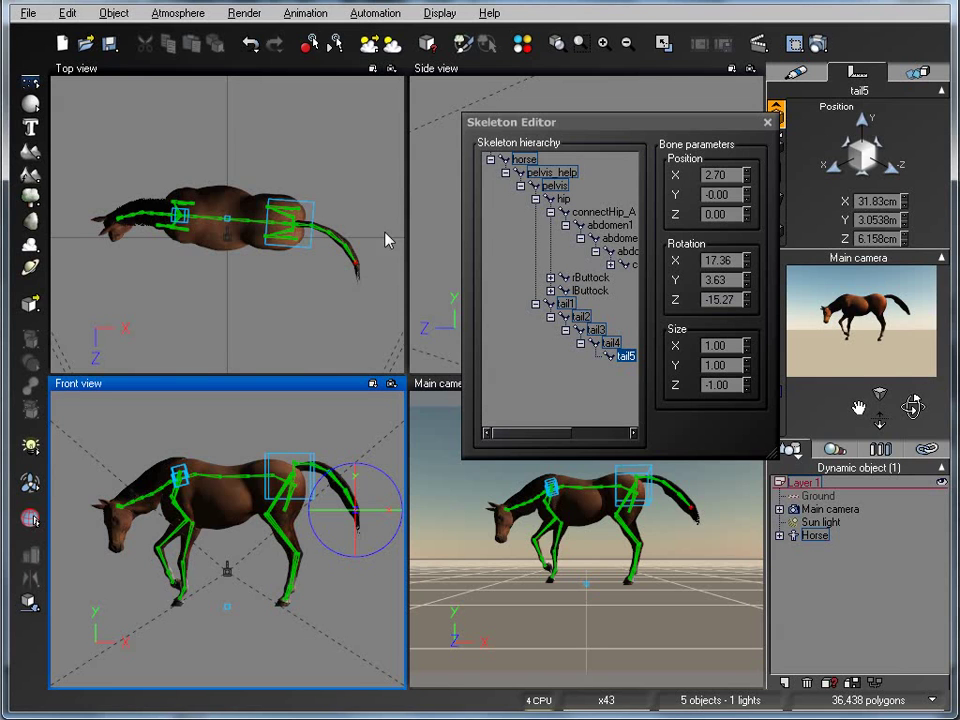
Close the Skeleton Editor and delete the horse from the scene.
click(767, 123)
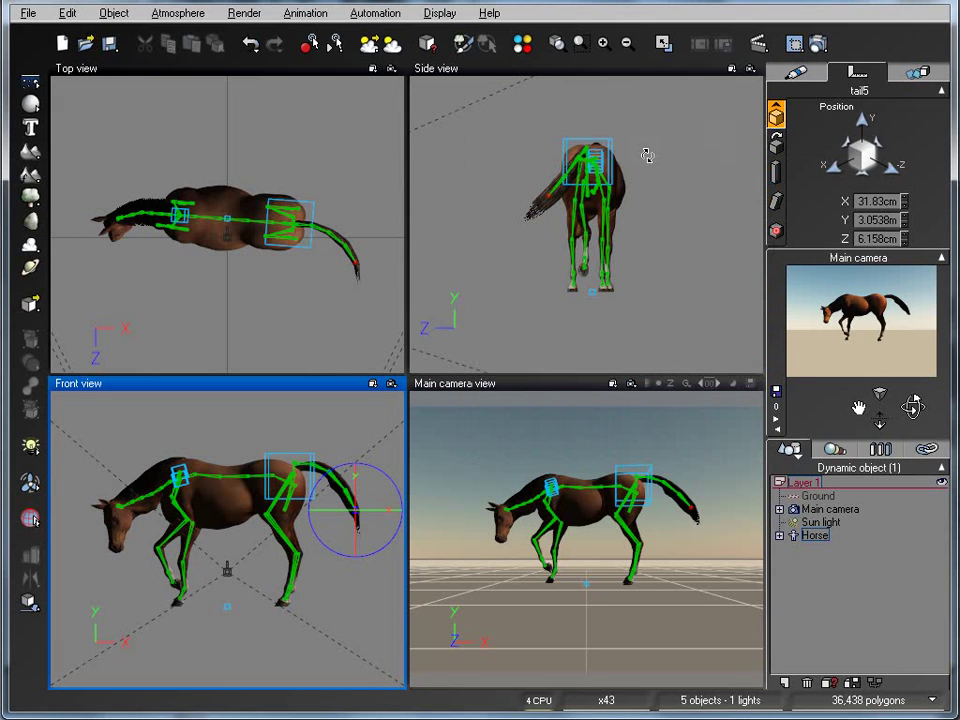
click(815, 537)
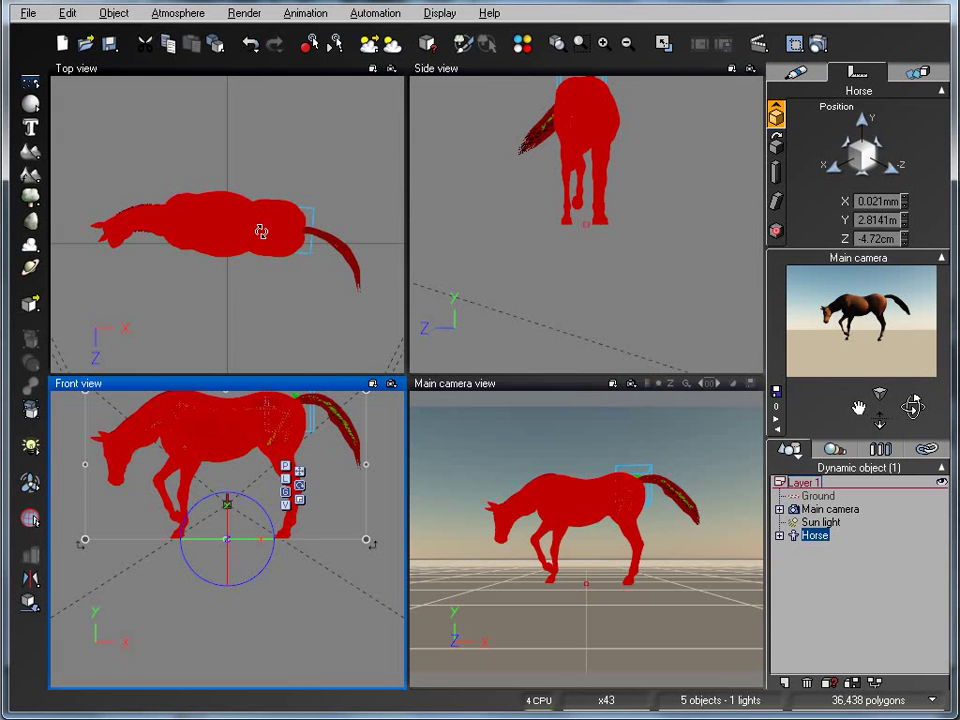
key(Delete)
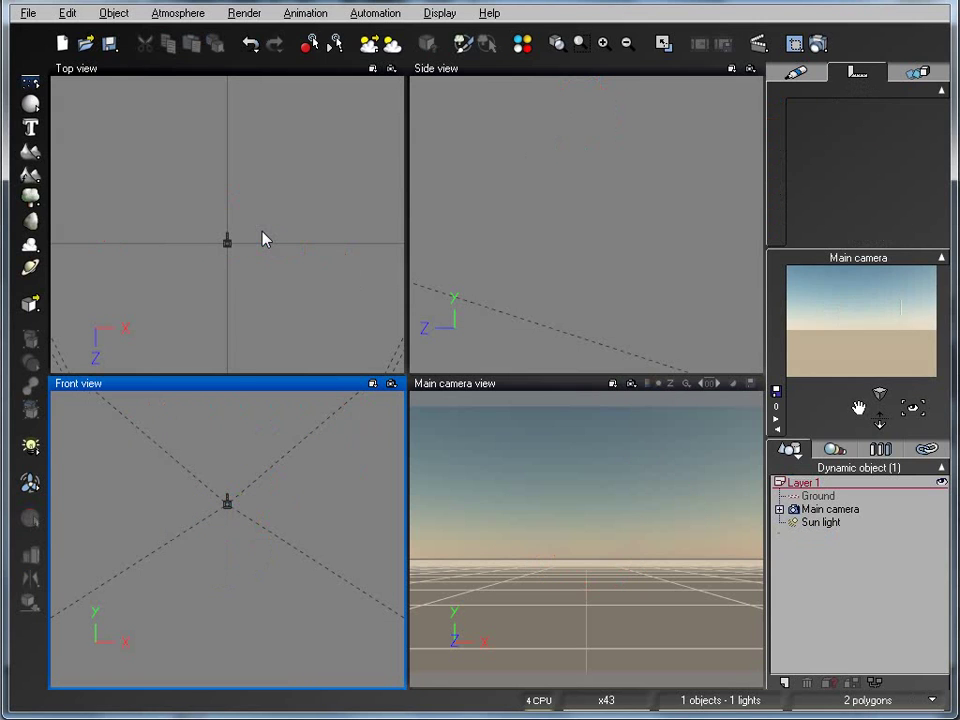
Import aiko2.pz3 as a single Poser frame with Center object enabled and resizing off.
click(27, 14)
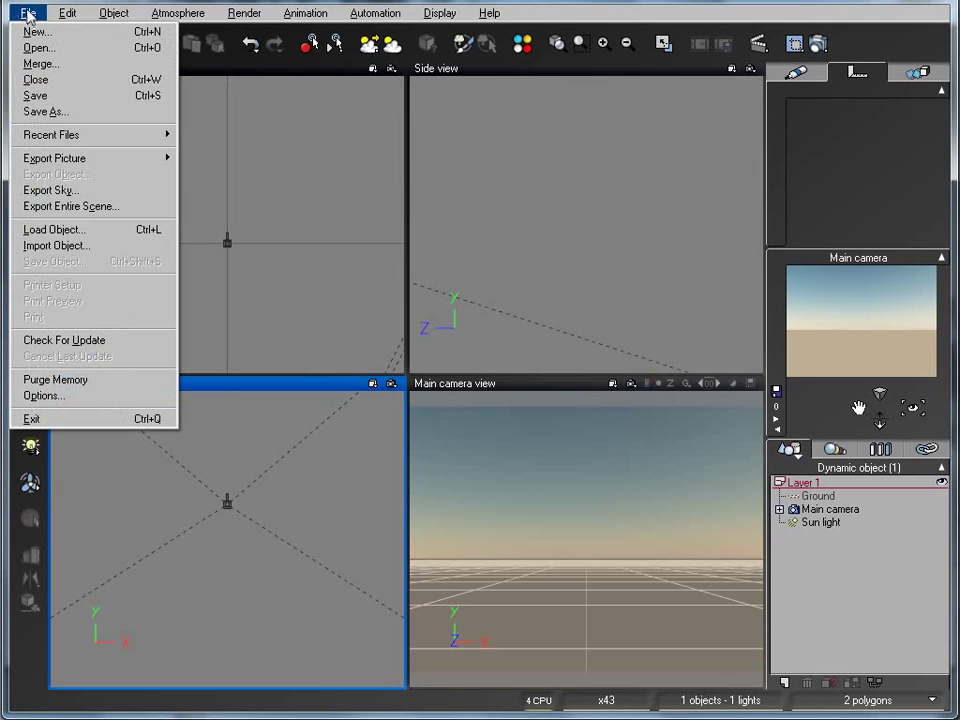
click(84, 249)
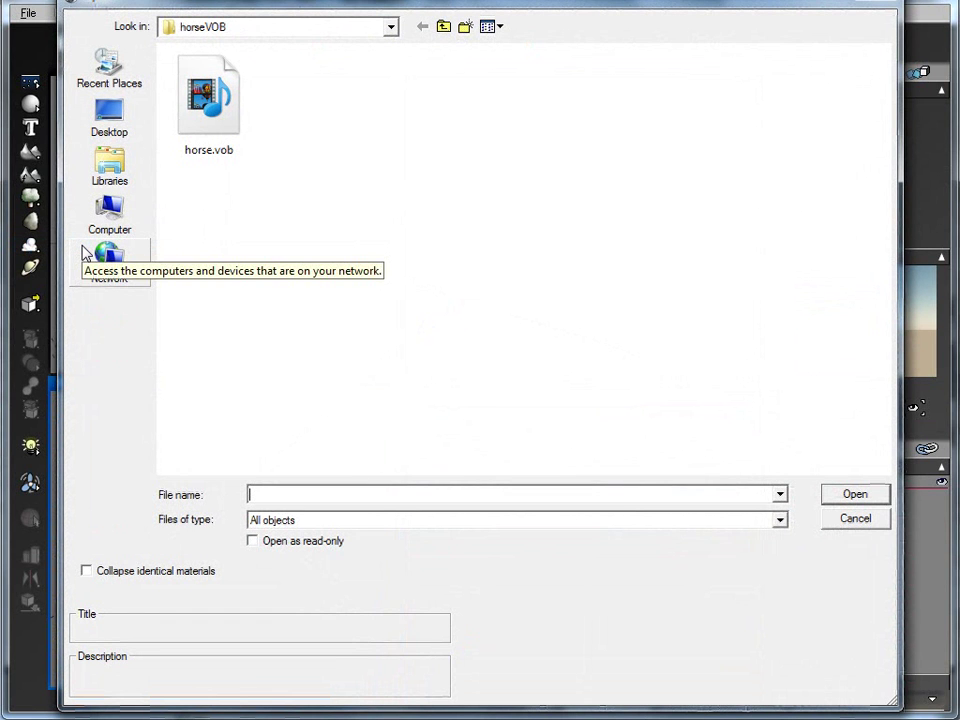
click(443, 28)
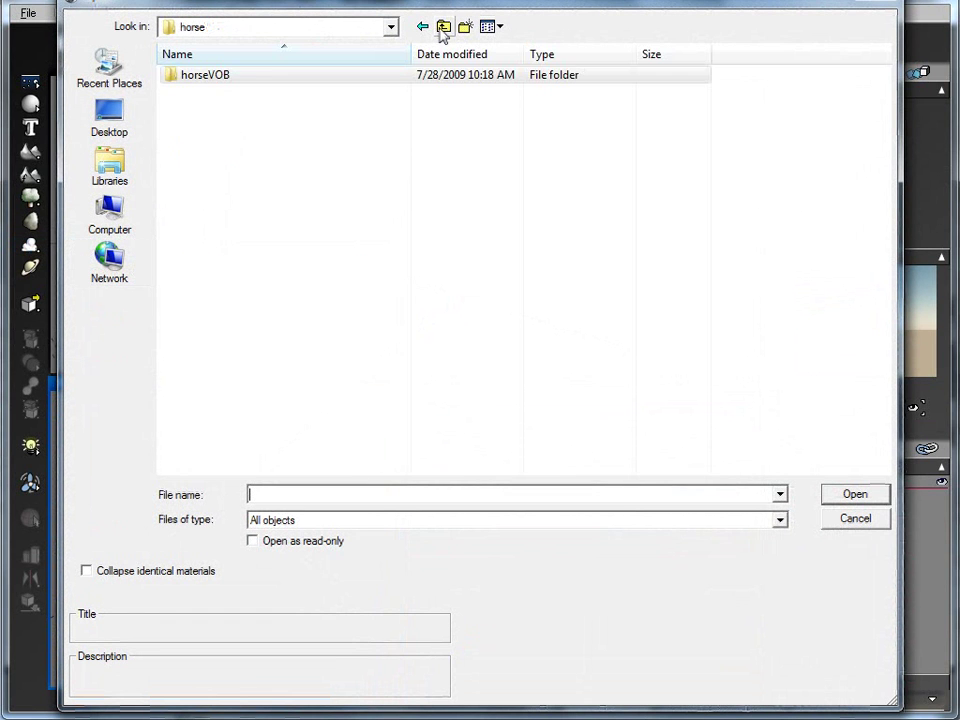
click(443, 28)
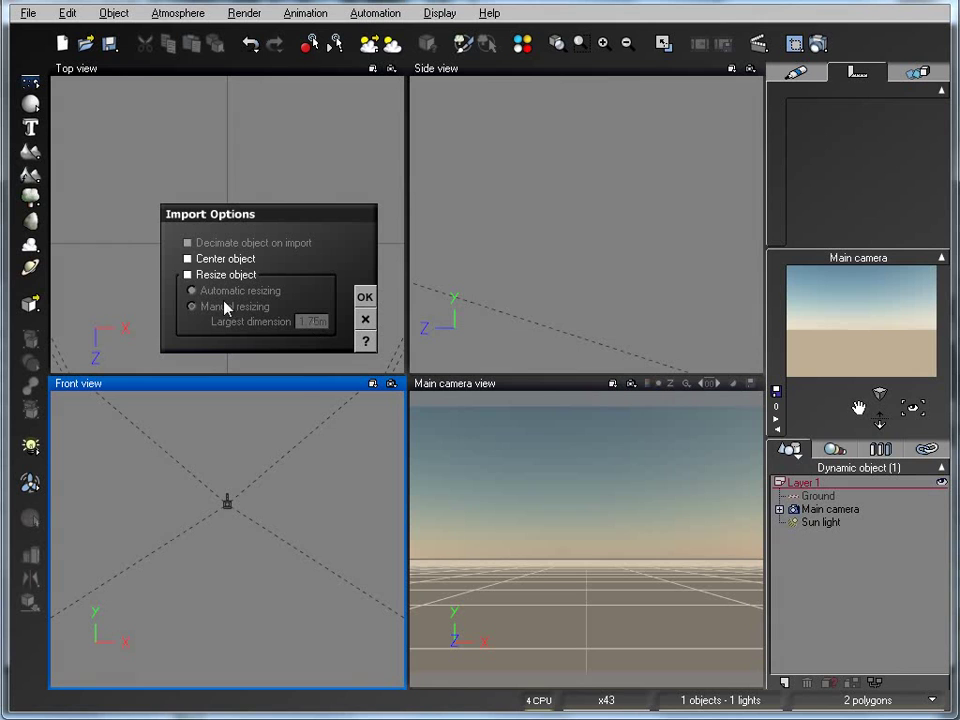
mouse_move(298, 220)
mouse_down()
mouse_move(306, 214)
mouse_move(295, 214)
mouse_up()
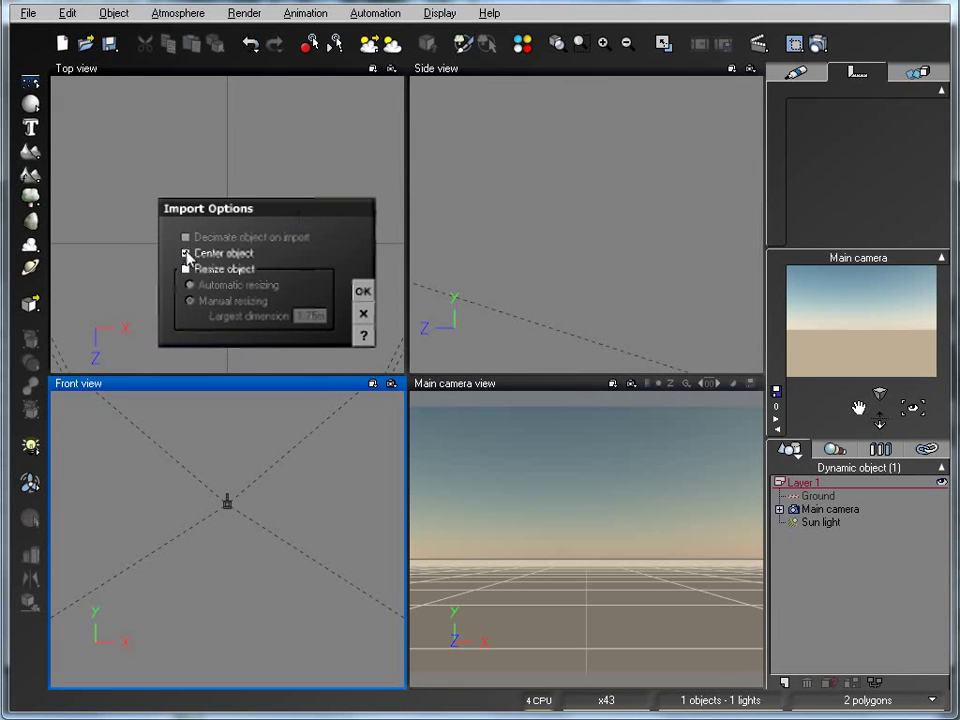
click(362, 291)
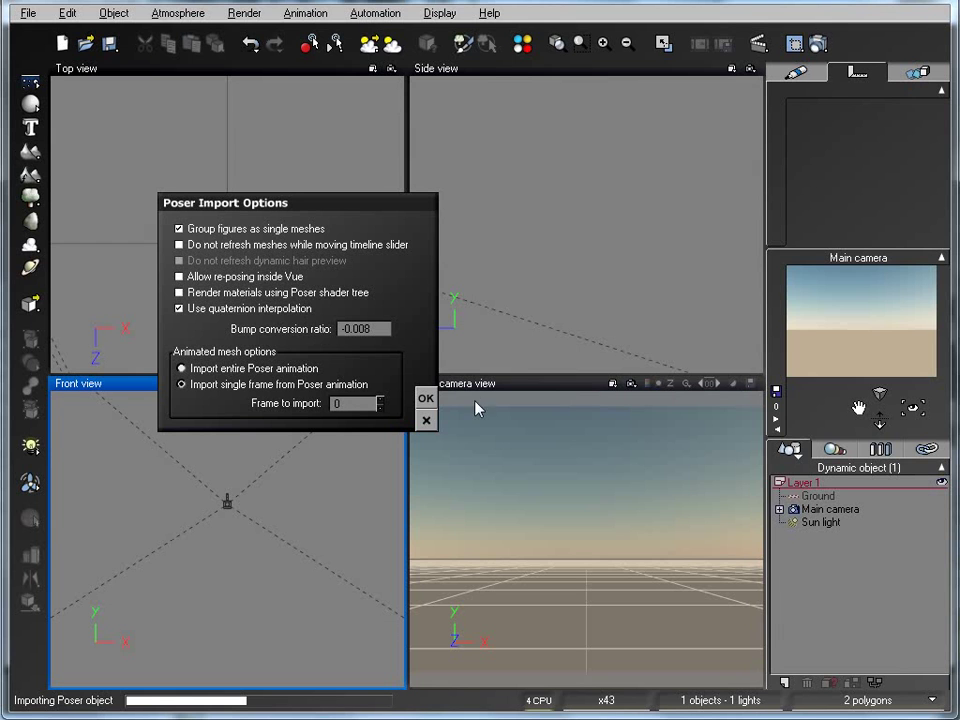
click(425, 398)
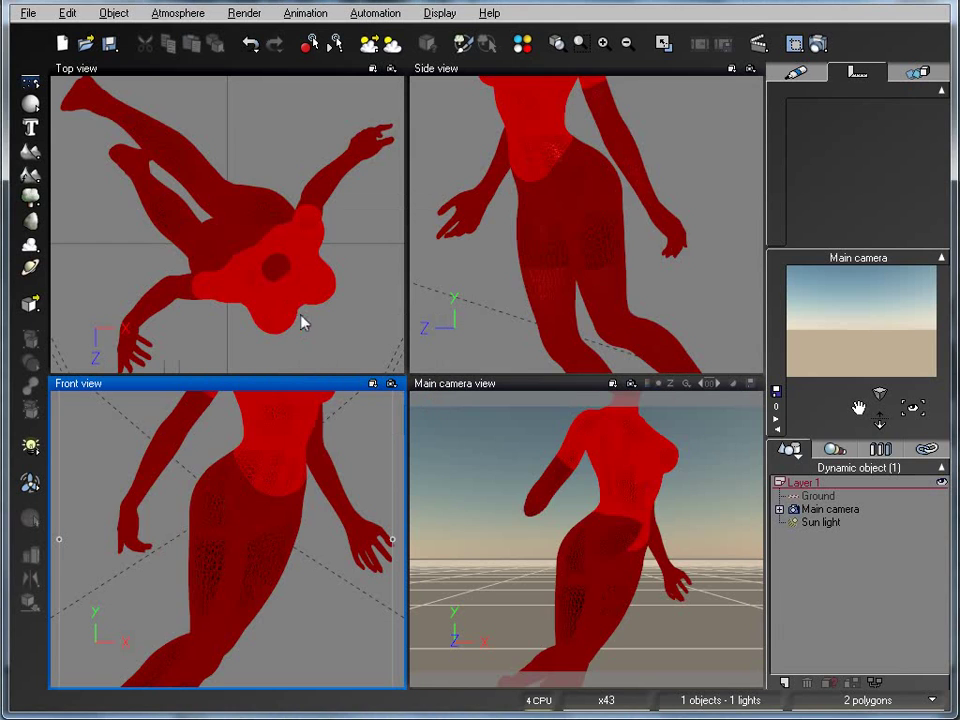
Delete the imported Aiko2 figure from the scene.
scroll(477, 334, down, 3)
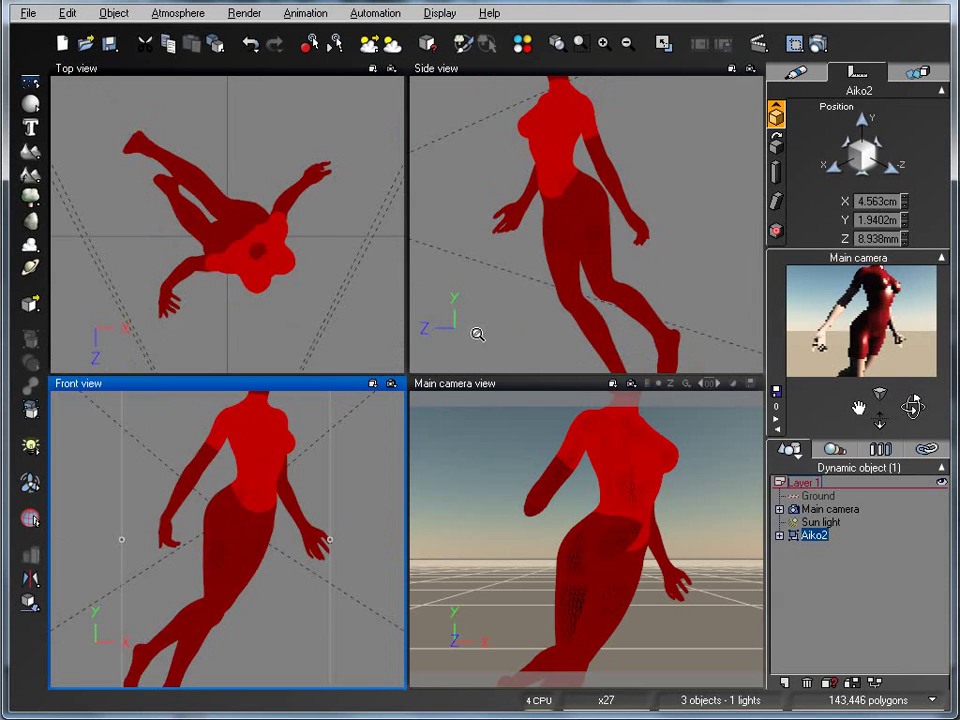
scroll(477, 334, down, 3)
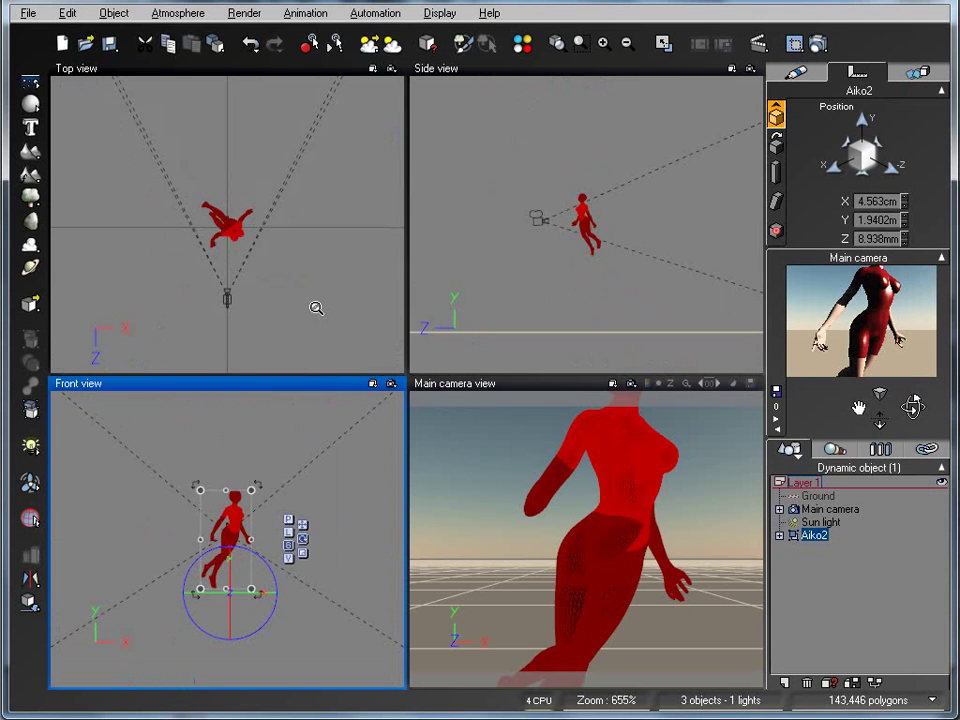
click(560, 330)
scroll(540, 322, down, 3)
scroll(535, 322, down, 2)
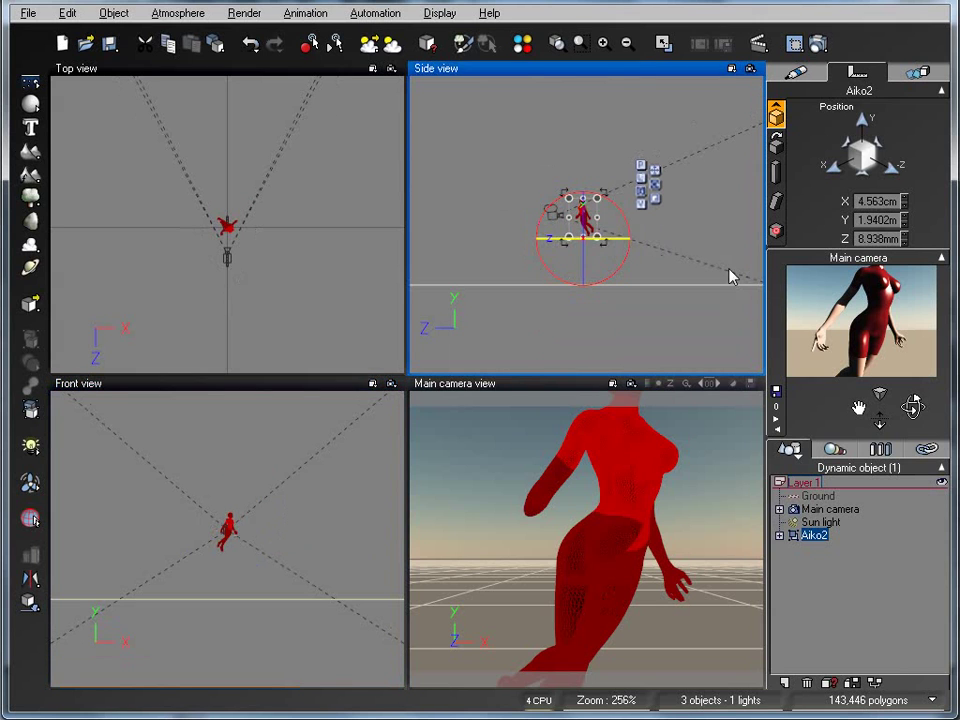
click(655, 172)
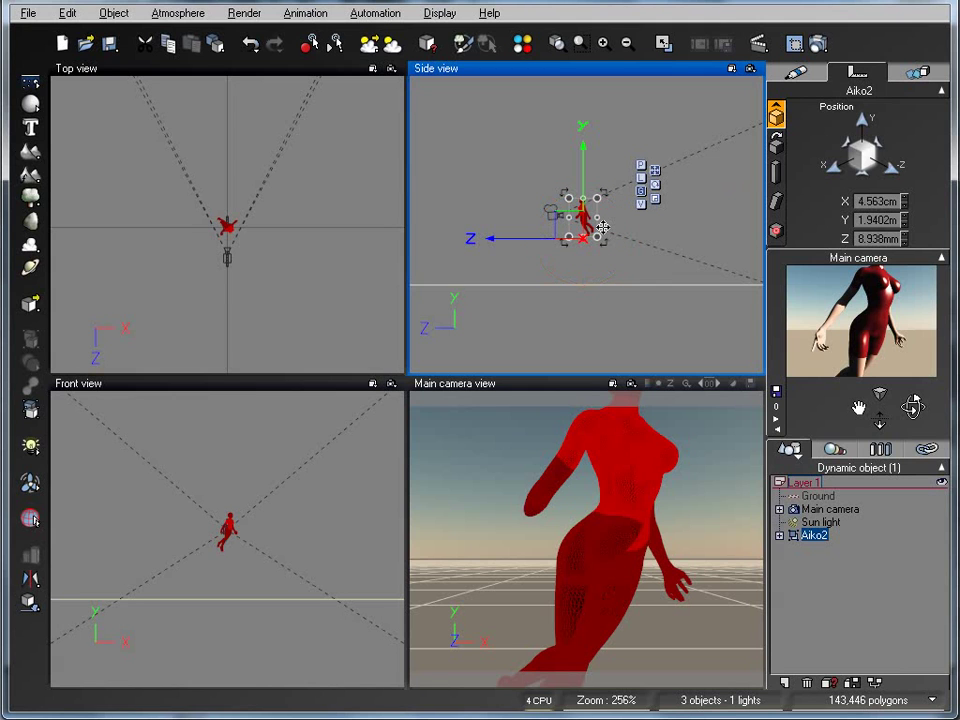
key(Delete)
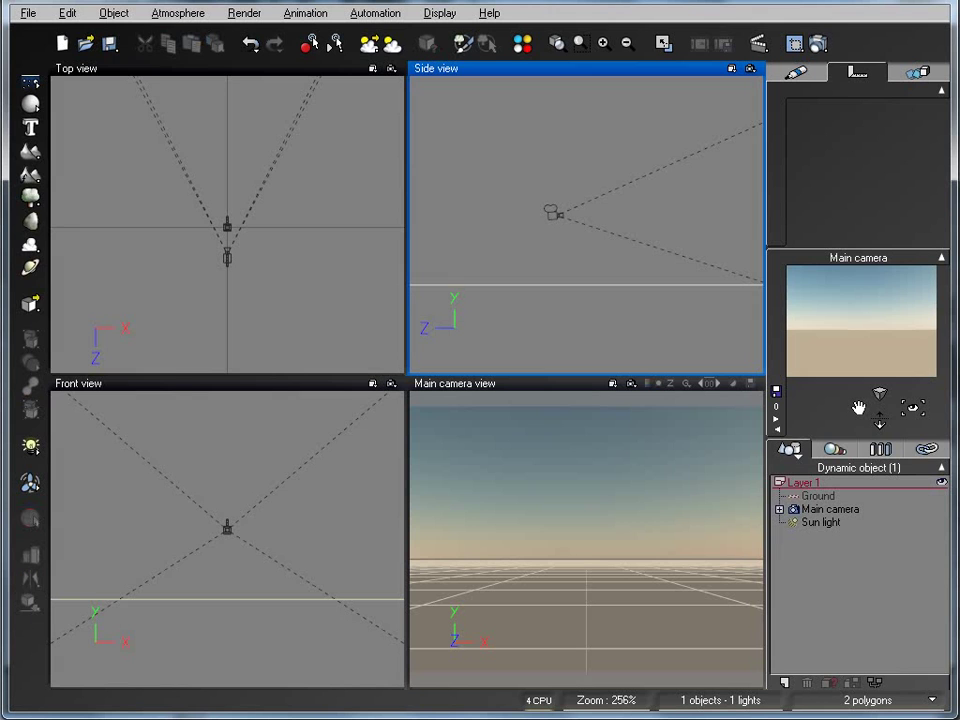
Choose aiko2.pz3 as the object to import again.
click(28, 14)
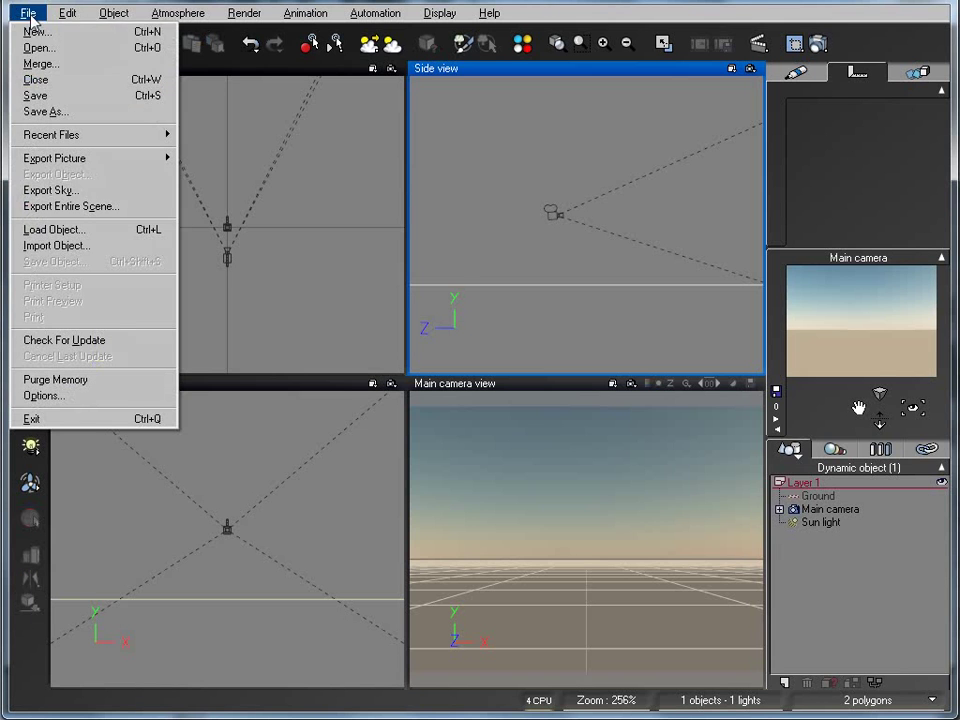
click(50, 245)
click(322, 128)
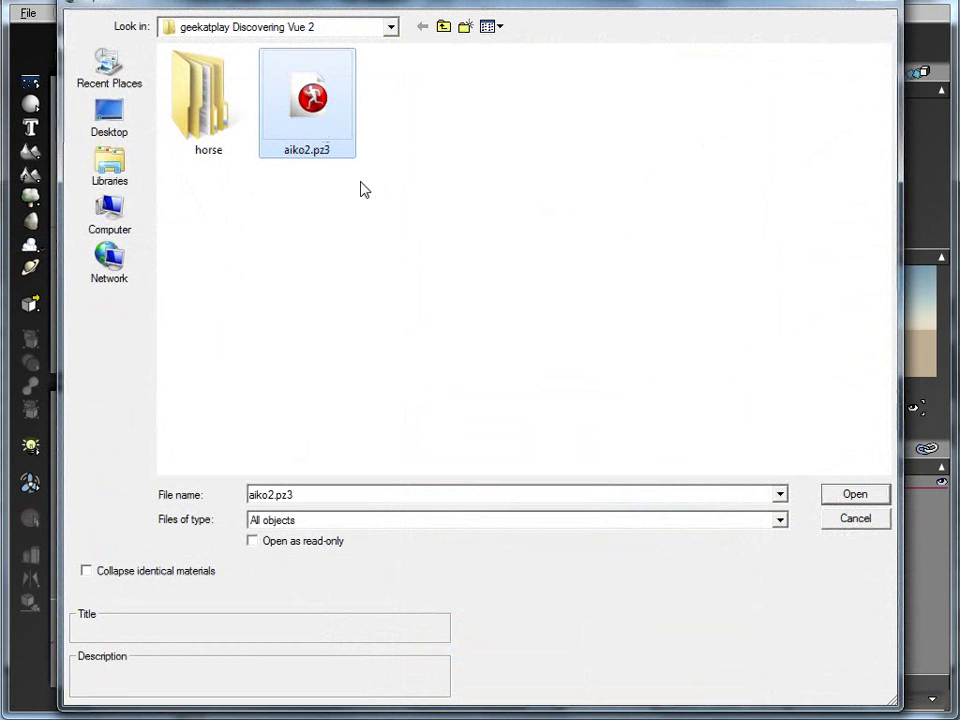
click(852, 494)
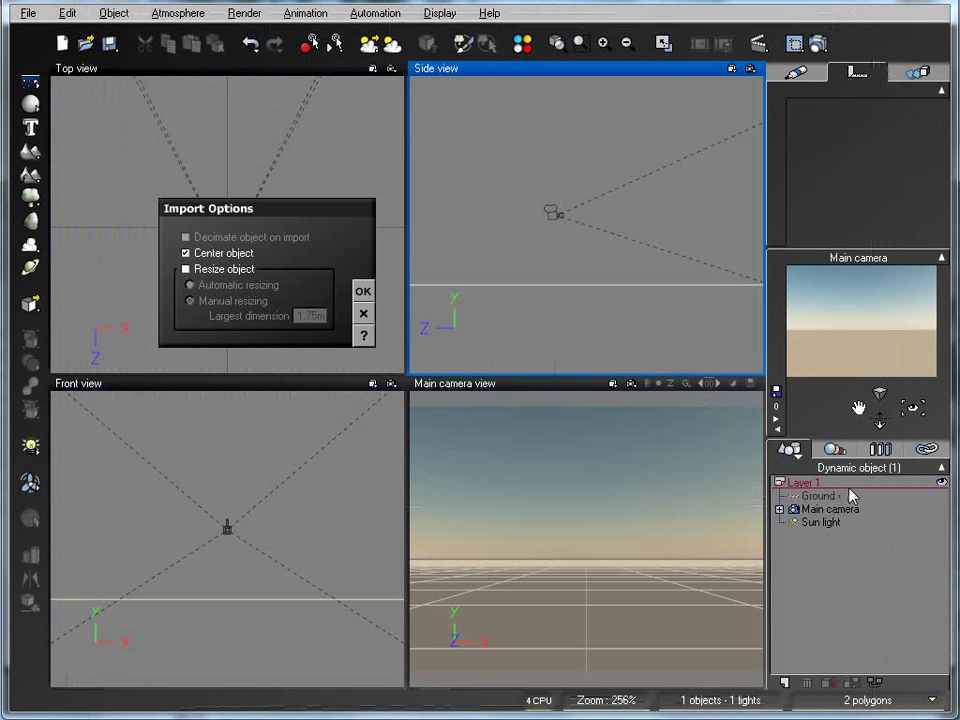
Import the figure centred with automatic resizing, keeping the single-frame Poser import settings.
click(186, 254)
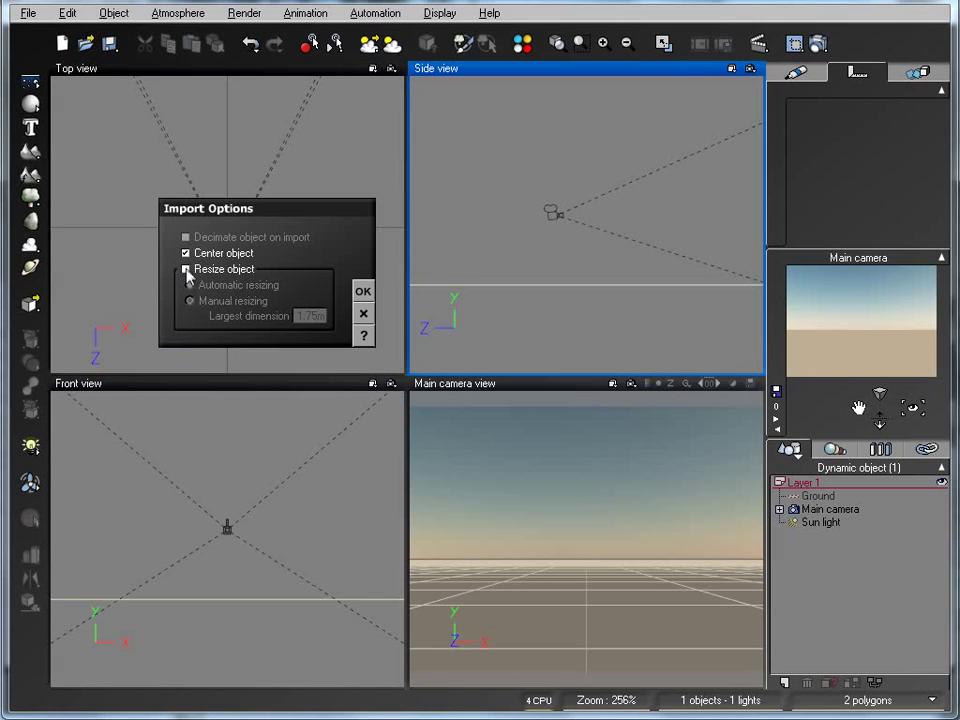
click(186, 270)
click(190, 285)
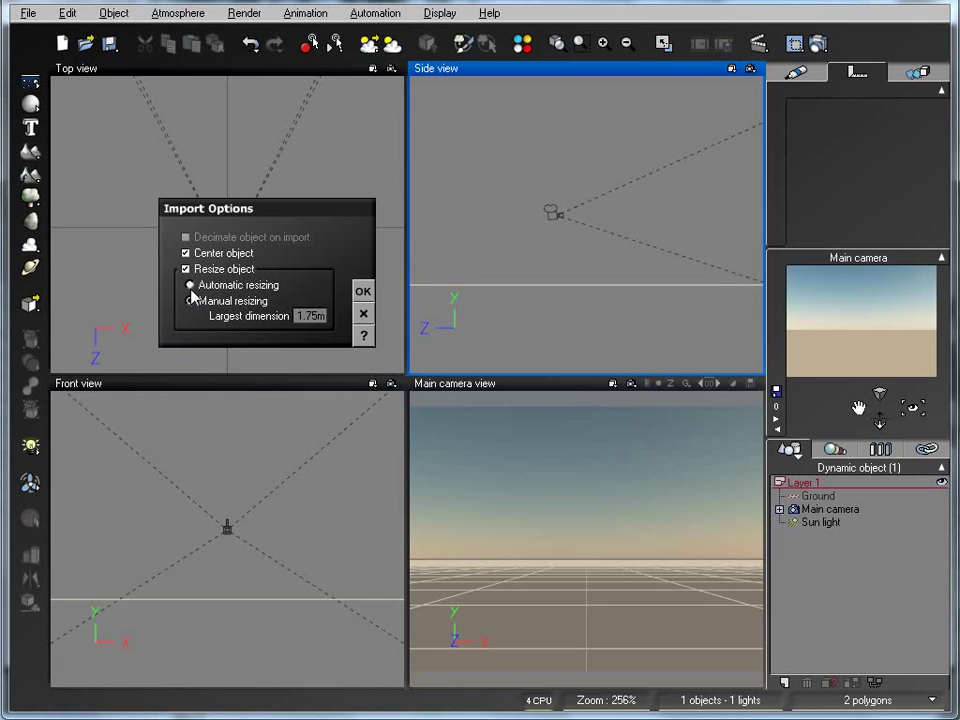
click(191, 300)
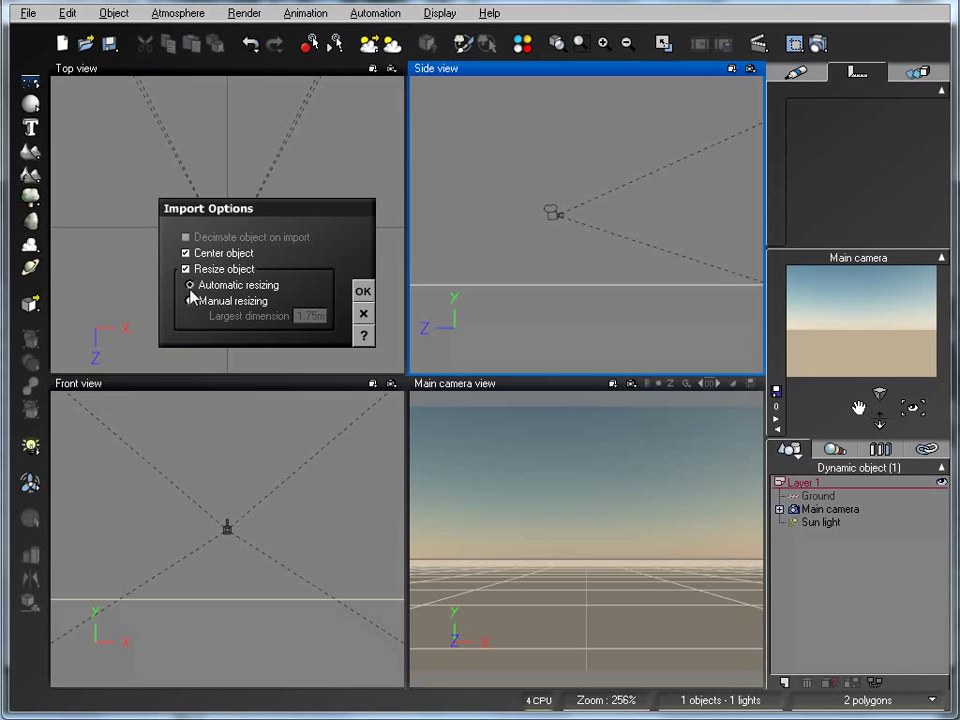
click(362, 293)
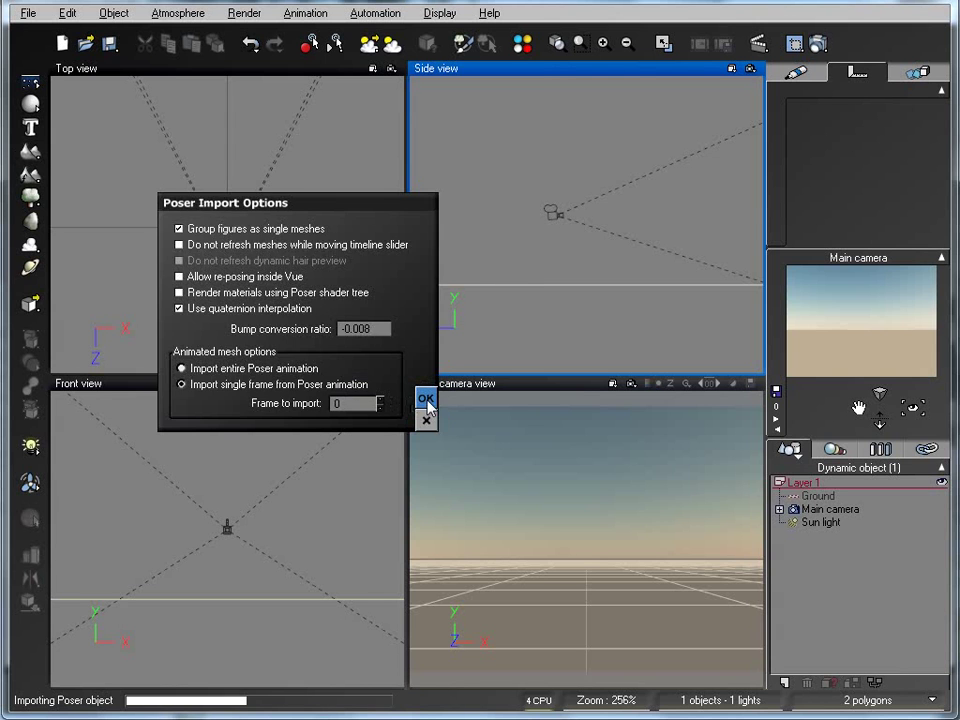
click(424, 398)
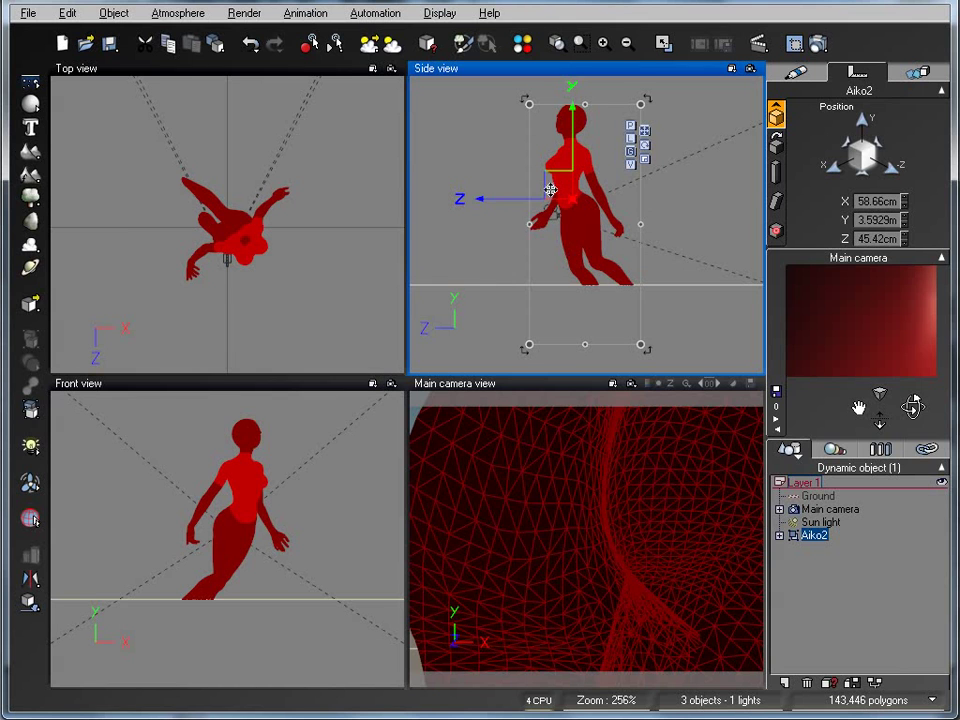
Move the figure farther from the camera in the Side view and delete it.
drag(559, 184, 641, 186)
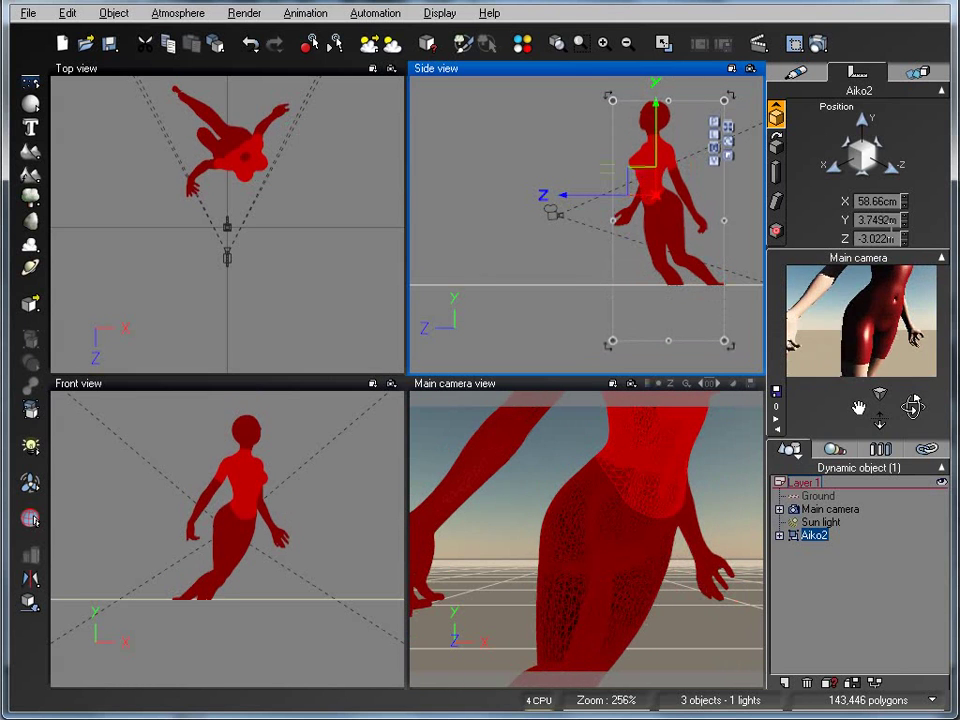
click(776, 172)
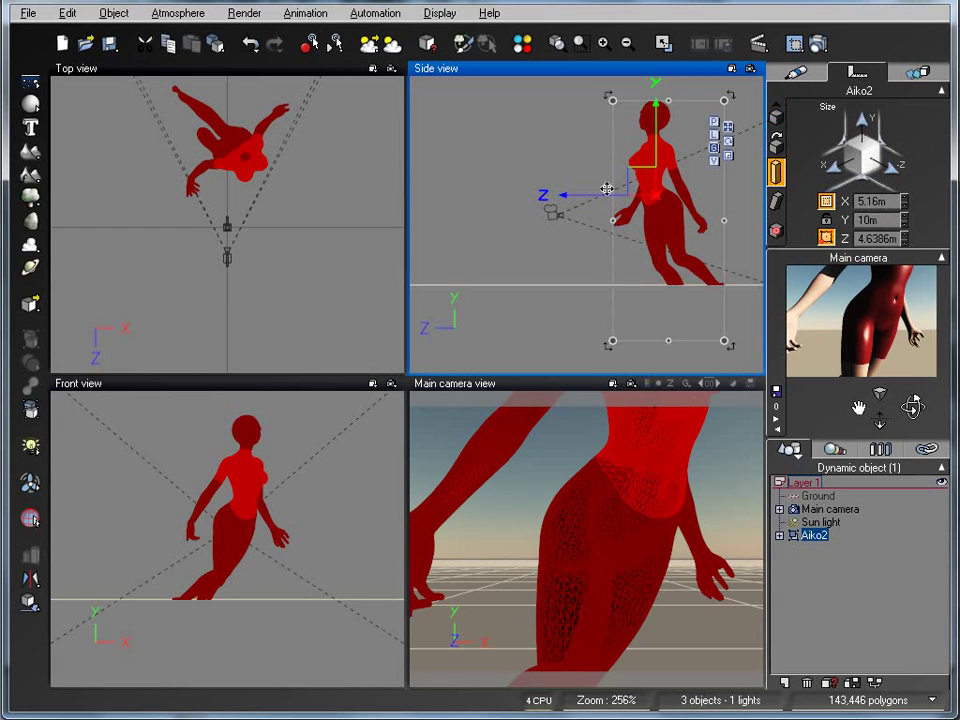
drag(640, 188, 728, 153)
right_drag(650, 220, 503, 222)
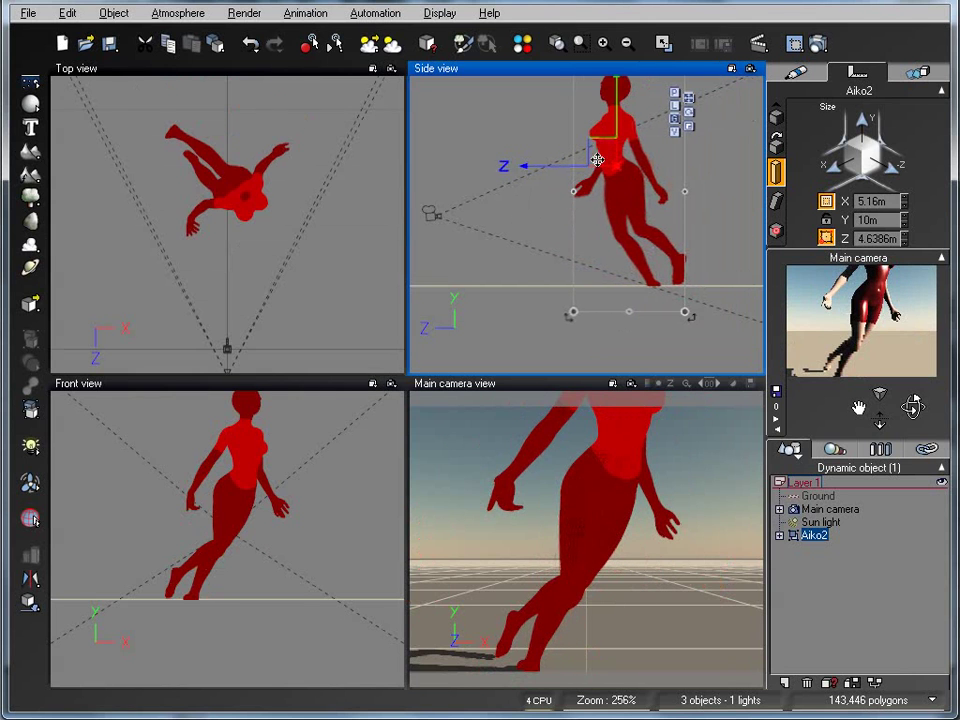
drag(600, 154, 542, 208)
right_drag(458, 252, 548, 255)
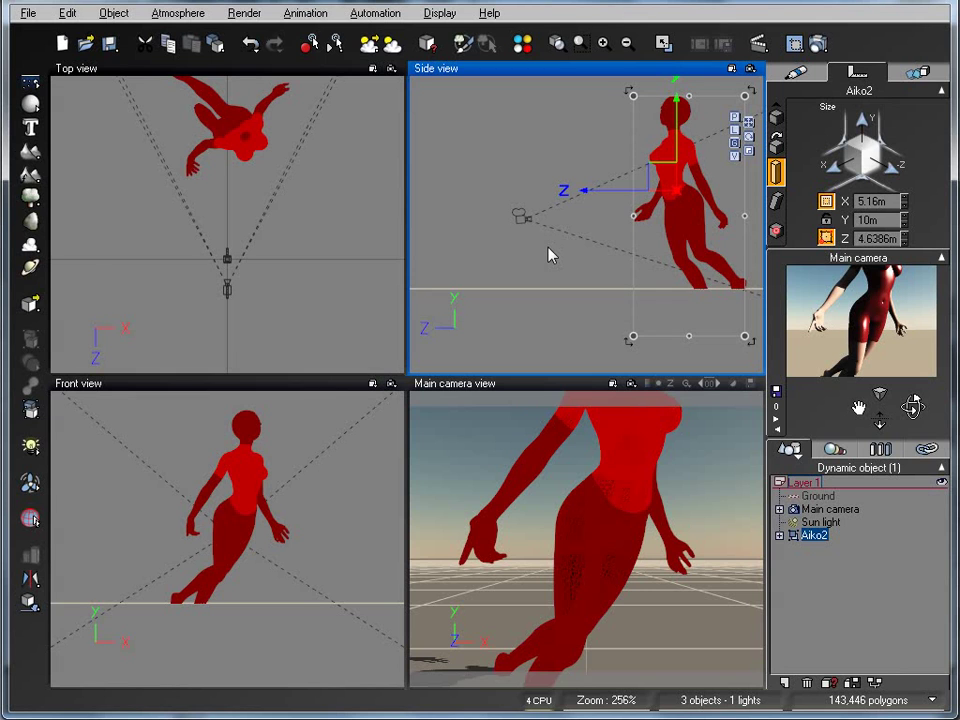
key(Delete)
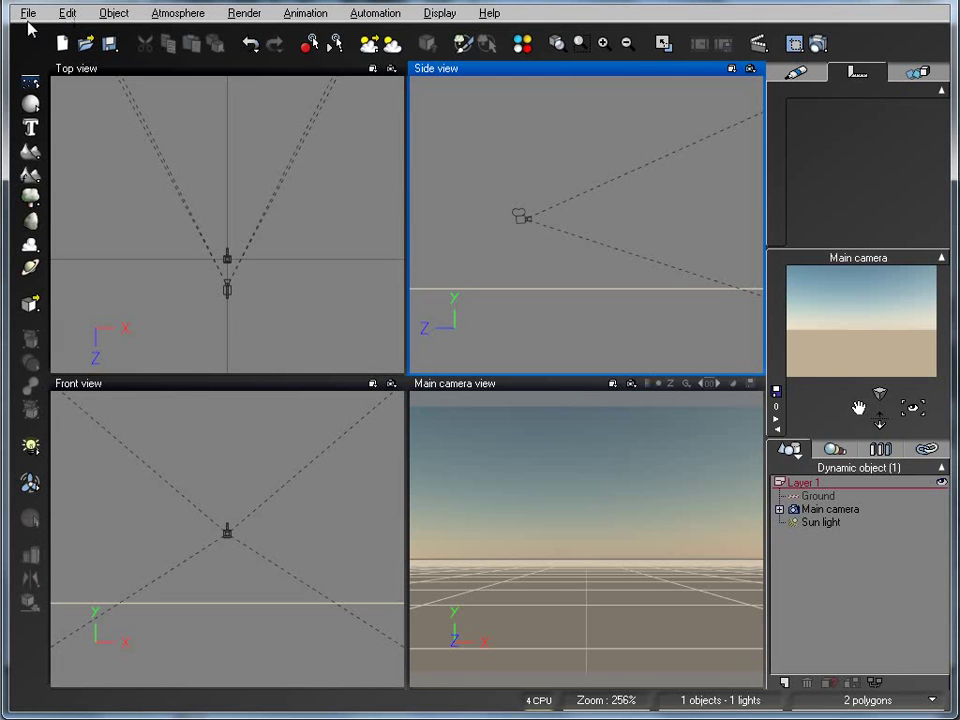
Start importing aiko2.pz3 once more with Center object enabled and Resize object turned off.
click(27, 13)
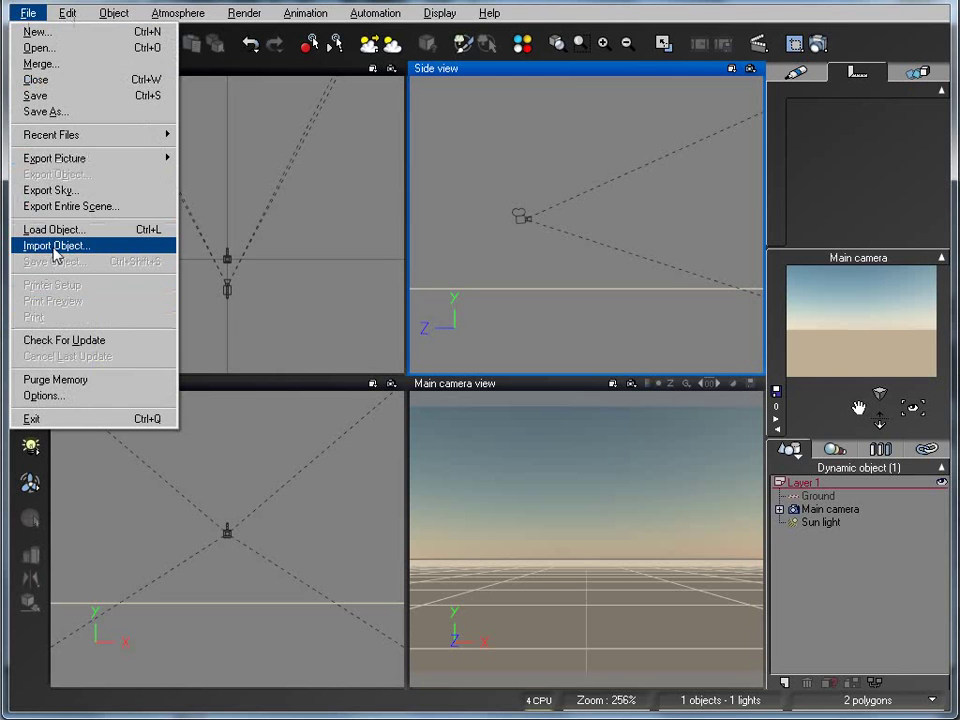
click(55, 250)
click(321, 118)
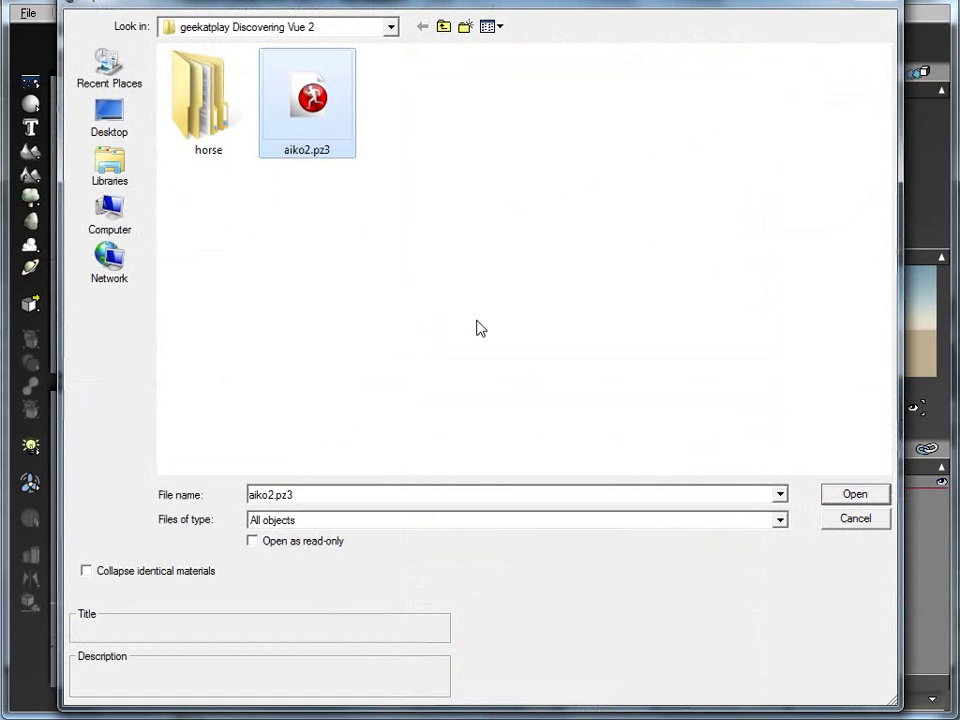
click(850, 496)
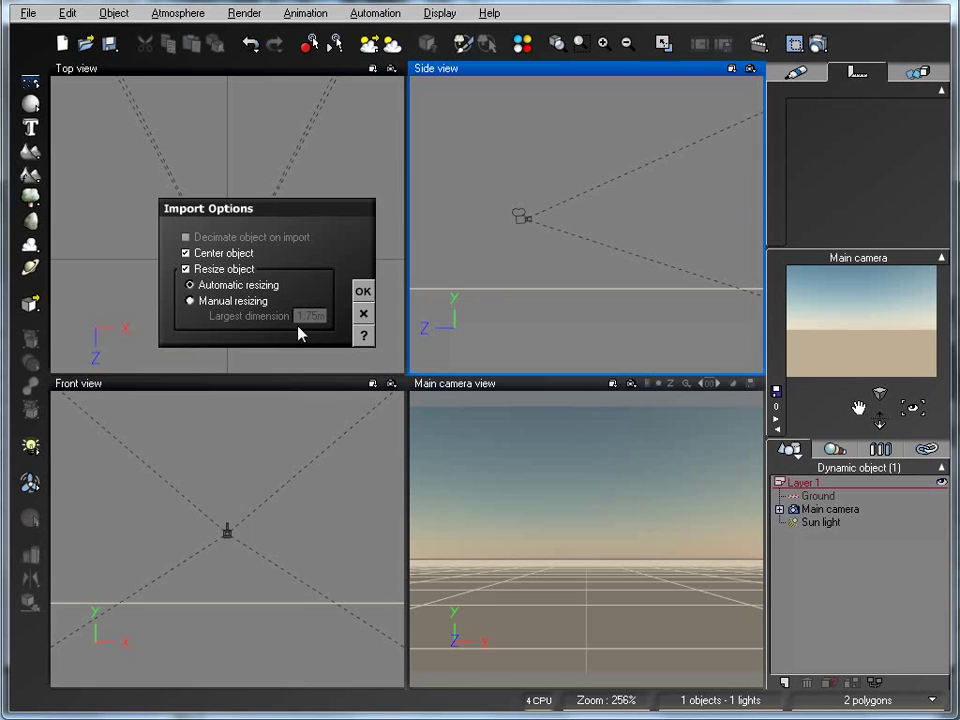
click(192, 302)
click(185, 270)
click(362, 291)
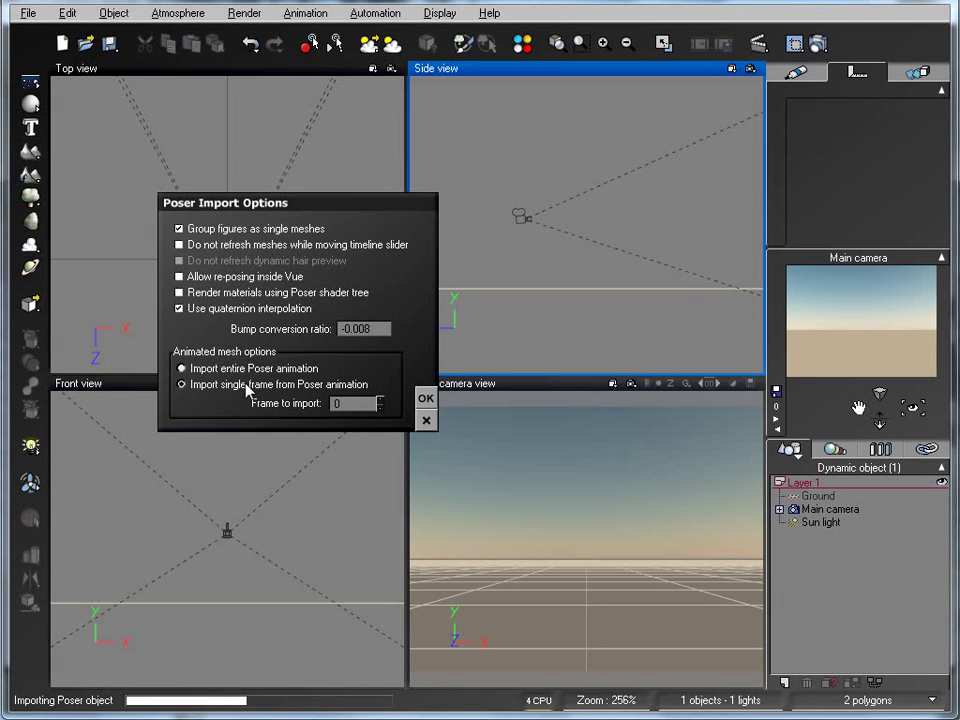
Import the Poser figure with re-posing inside Vue and Poser shader tree rendering enabled, keeping the features that need Poser handling.
click(182, 369)
click(179, 228)
click(179, 277)
click(180, 293)
click(426, 398)
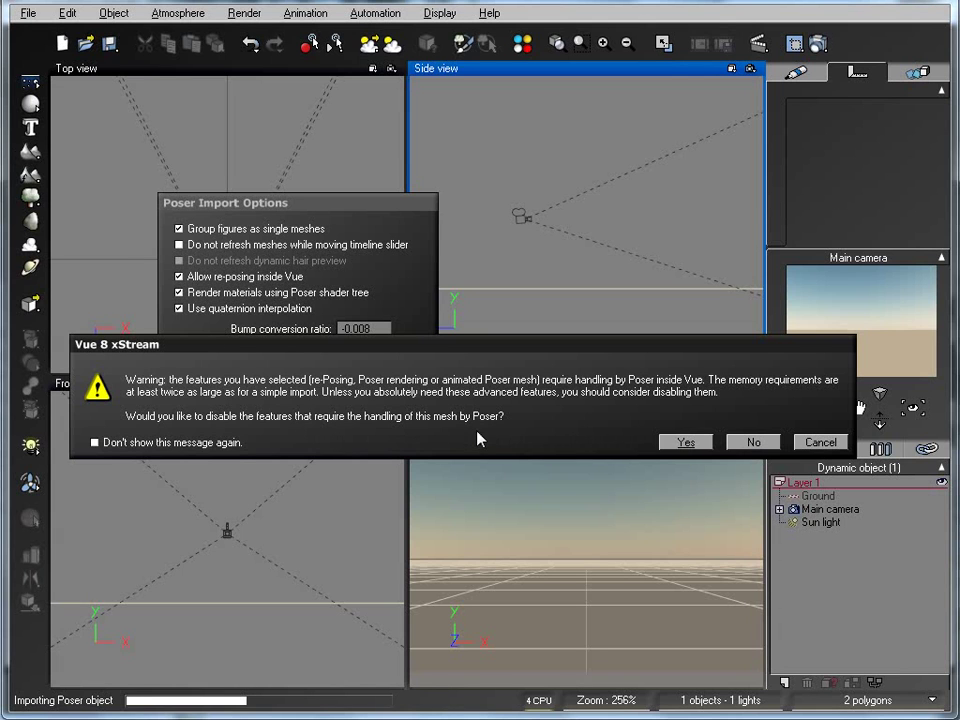
click(758, 444)
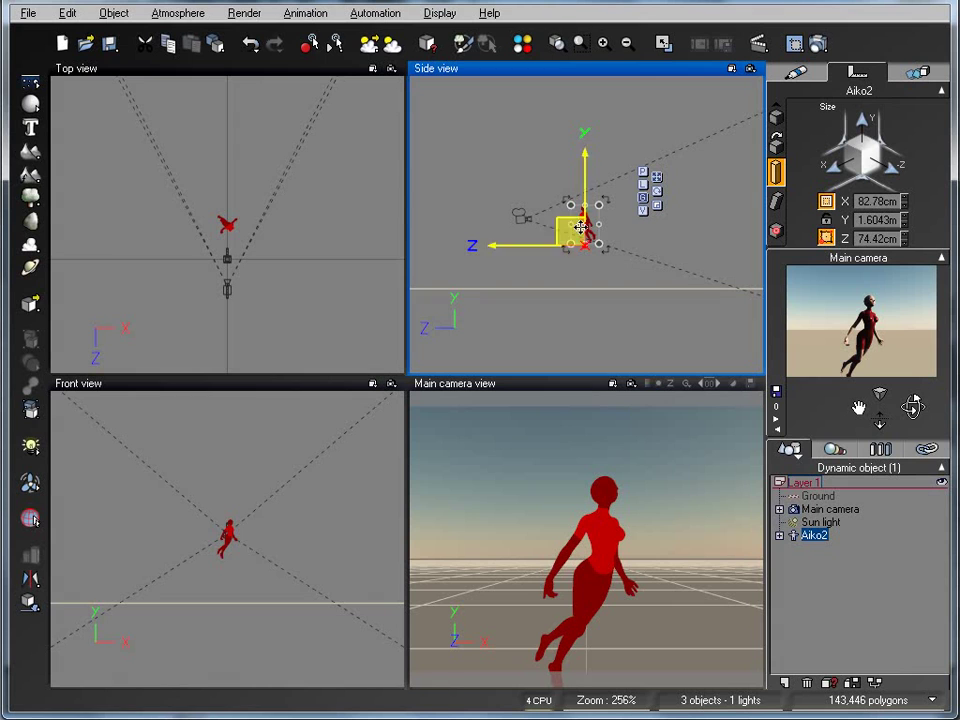
Raise the figure and bring it slightly closer to the camera to fill the camera view, and open it in the Re-Poser.
drag(587, 188, 589, 179)
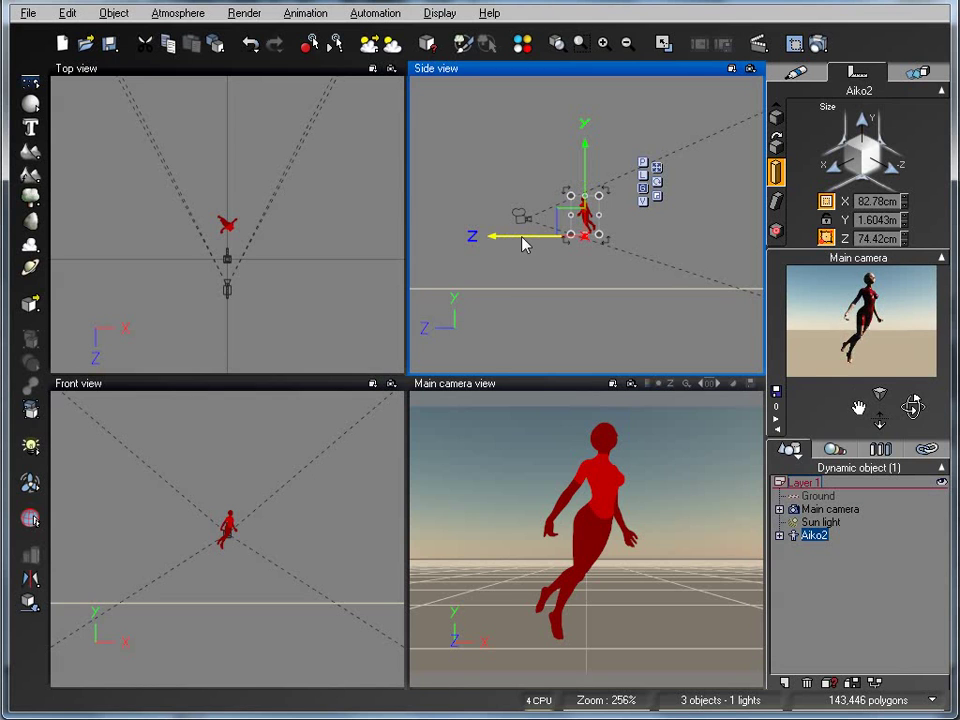
drag(520, 243, 517, 243)
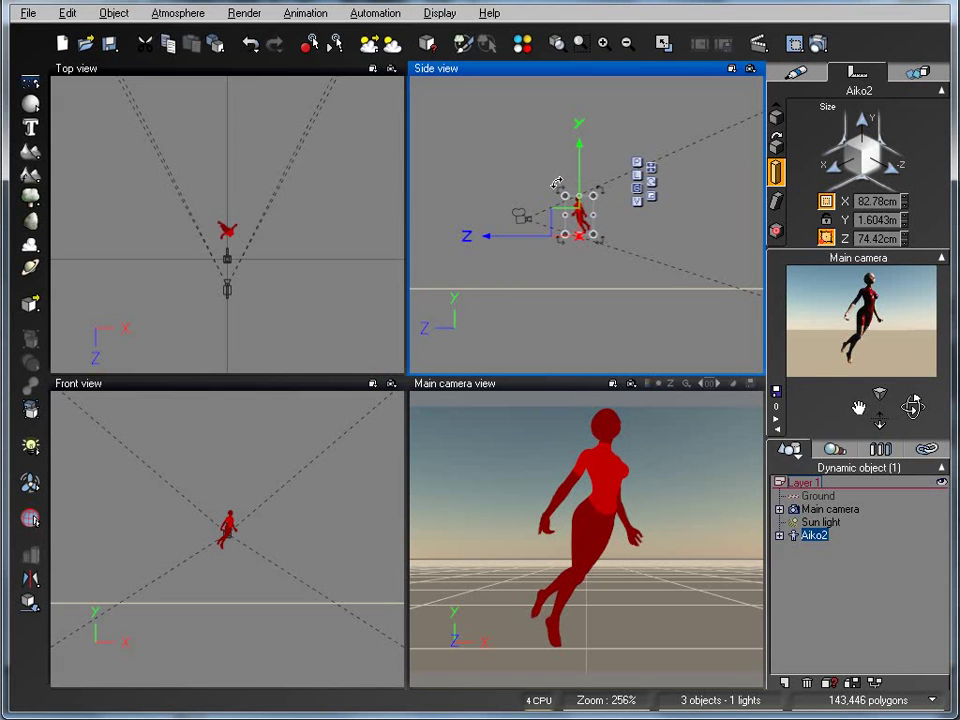
drag(578, 176, 578, 178)
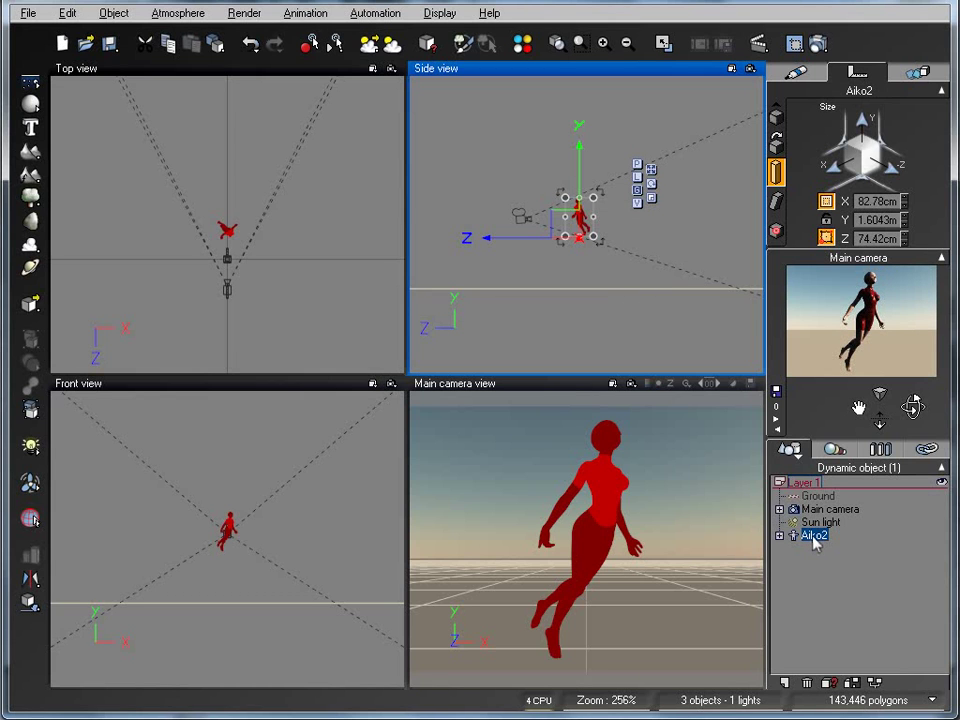
double_click(815, 541)
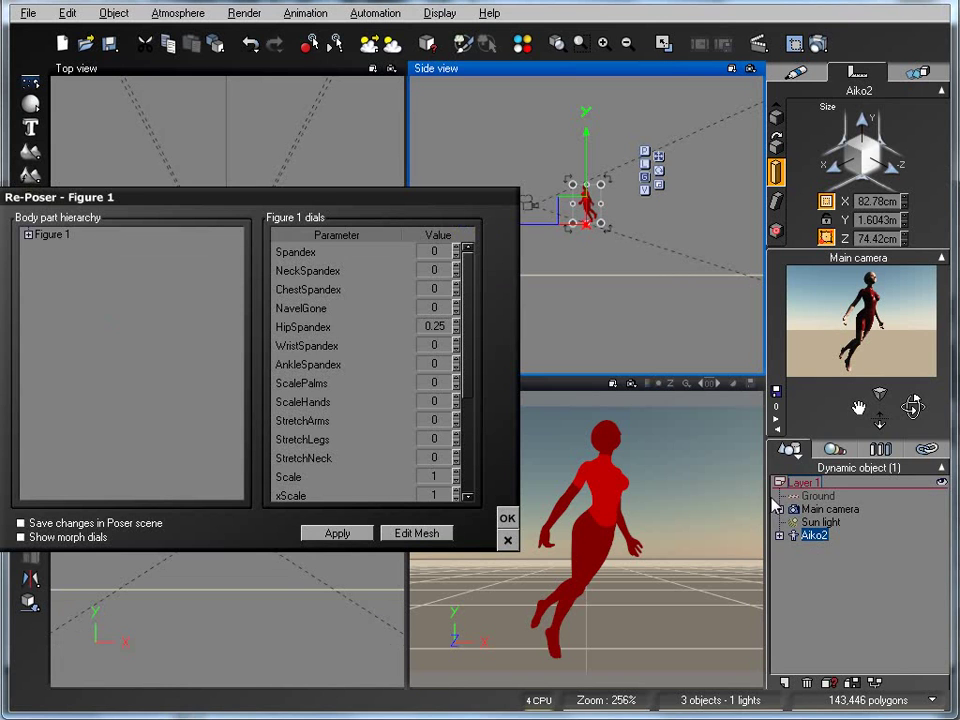
Expand Figure 1's body part hierarchy through the Hip, Abdomen, Right Buttock and Chest.
drag(310, 200, 390, 129)
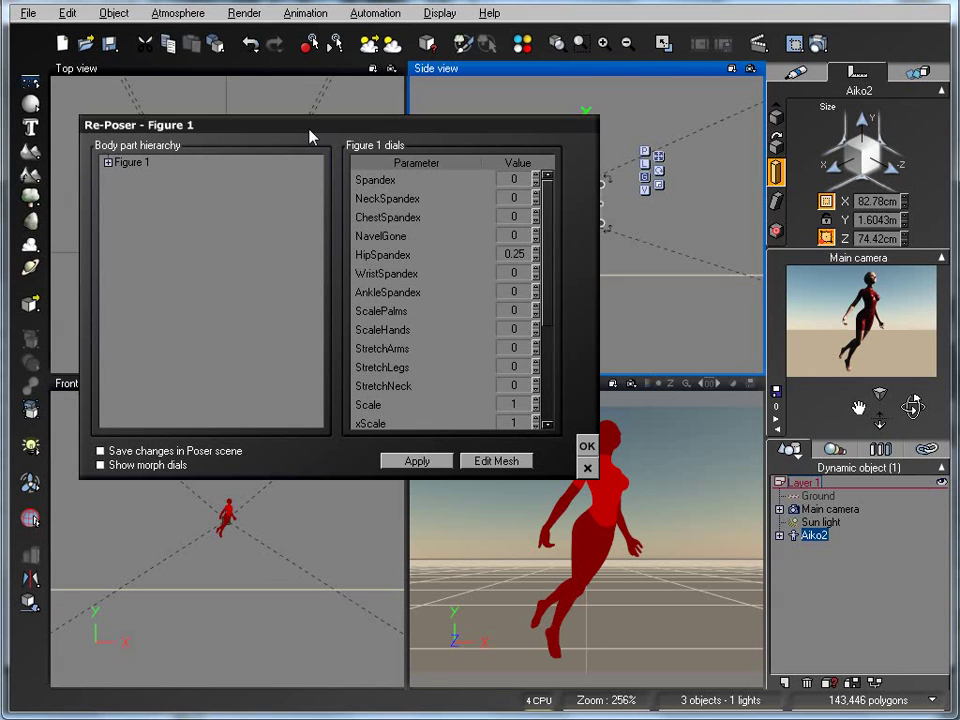
click(133, 164)
click(108, 163)
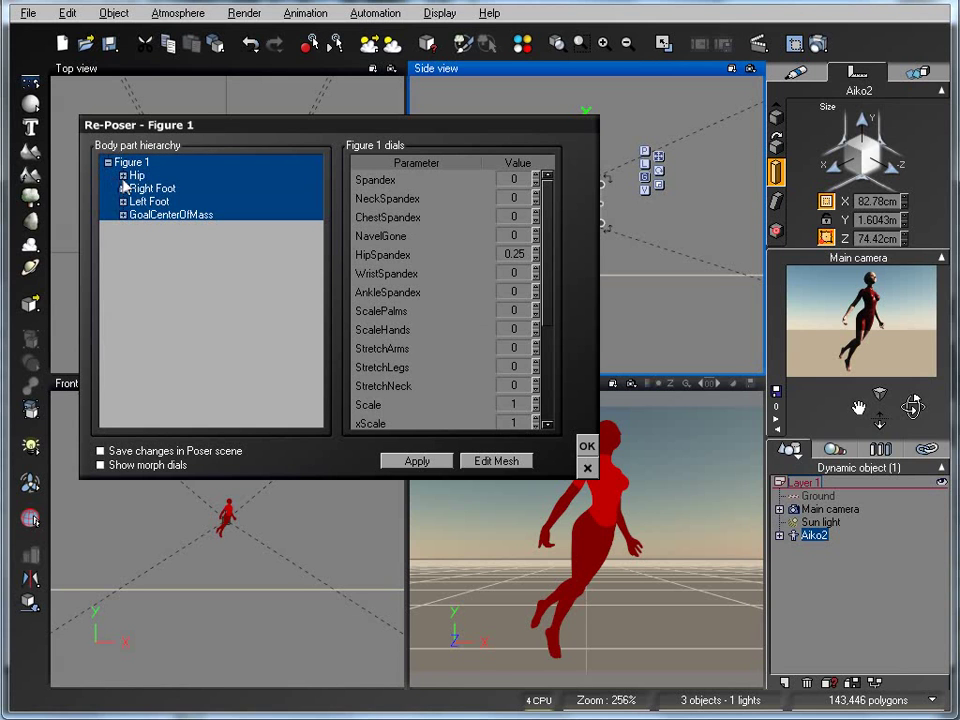
click(123, 176)
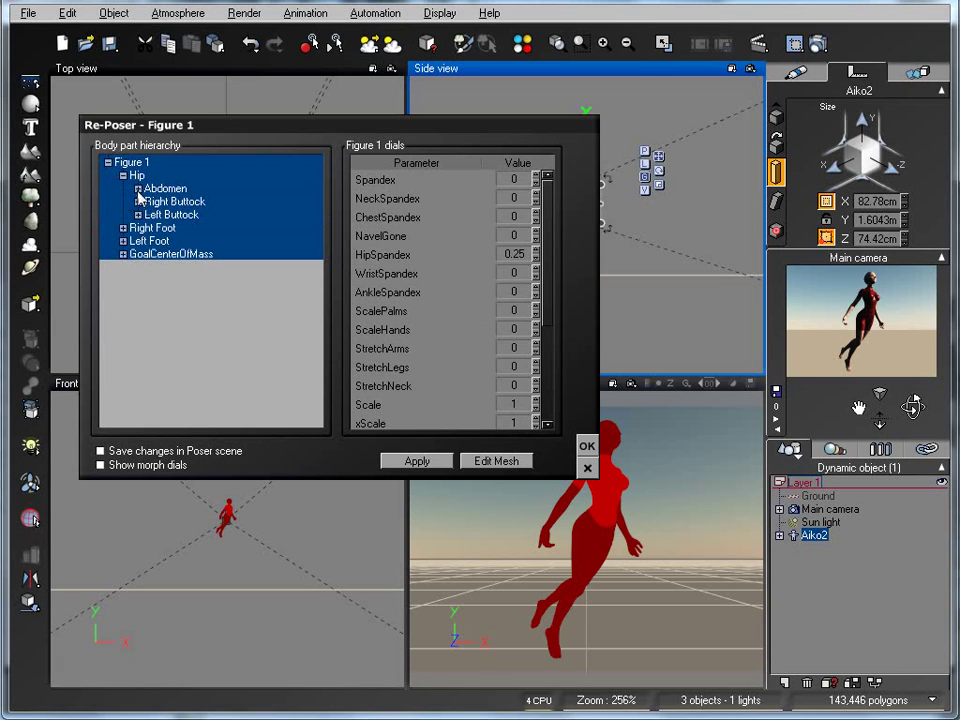
click(138, 189)
click(139, 215)
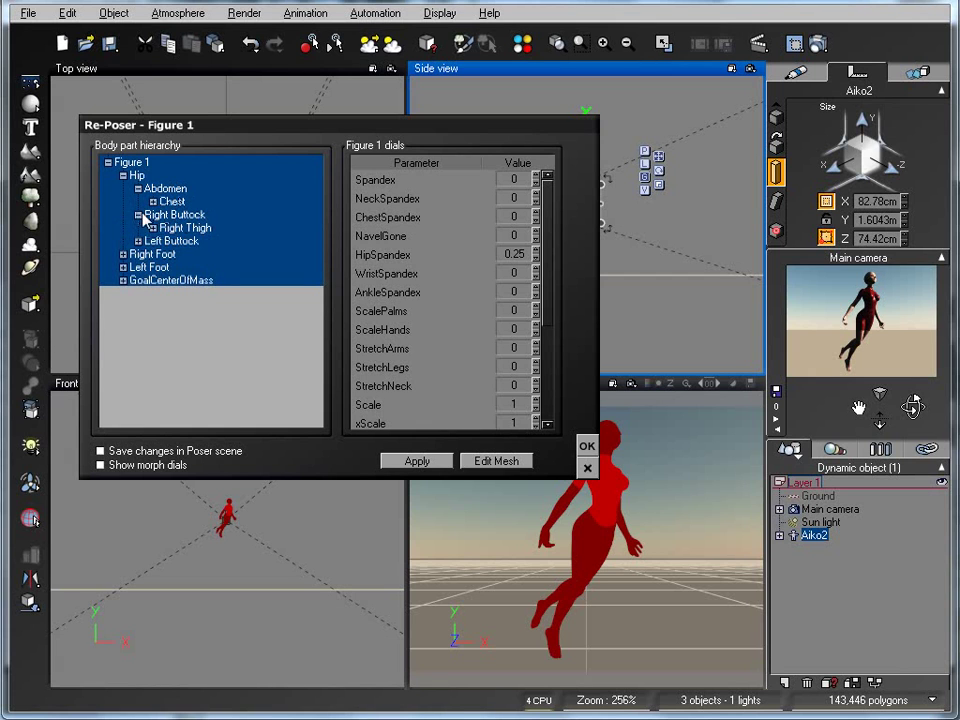
click(153, 201)
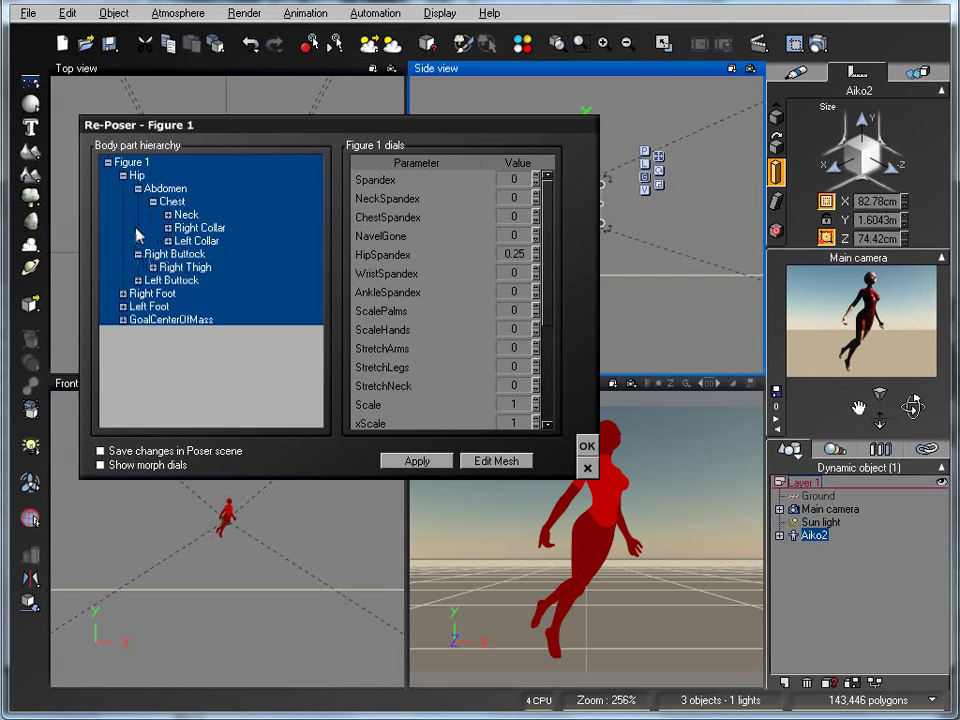
View the dials of the Left Buttock and those of the Neck.
drag(397, 135, 427, 360)
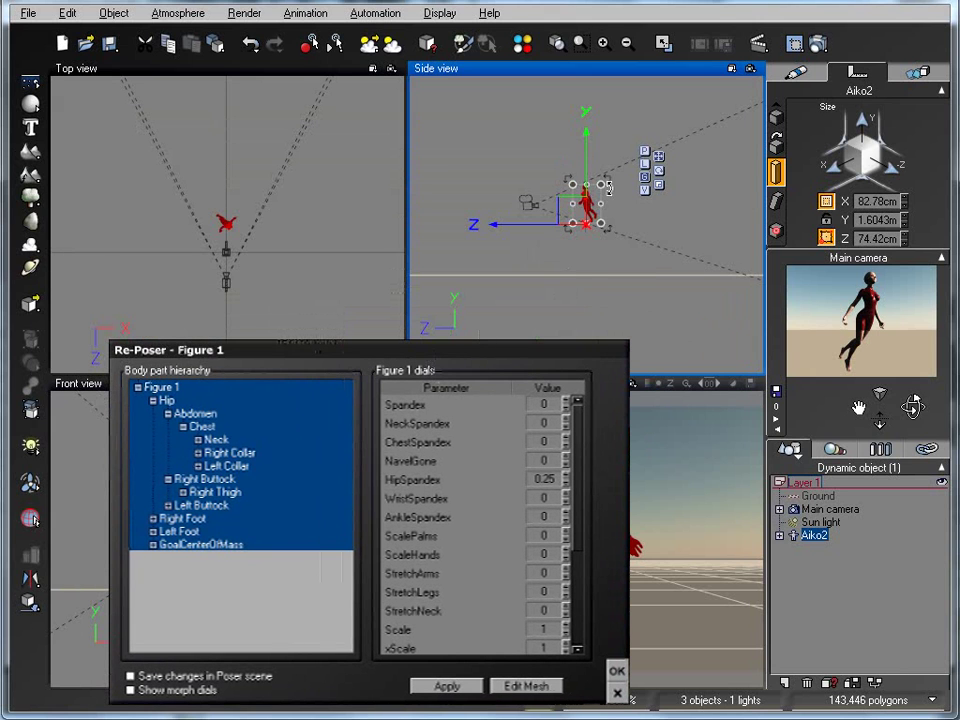
click(268, 507)
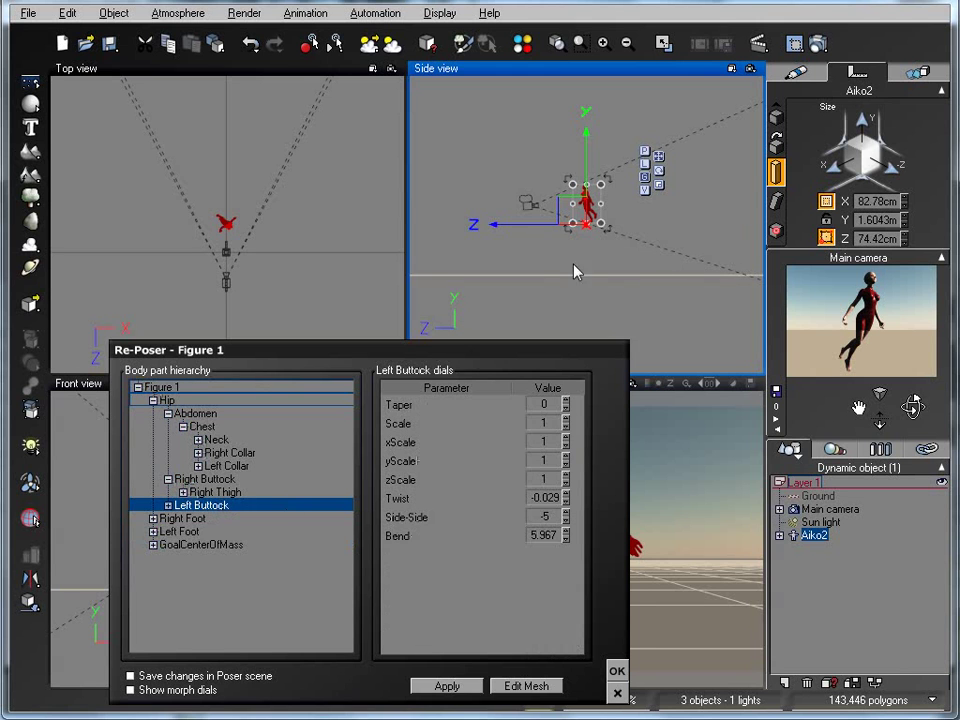
drag(480, 355, 460, 107)
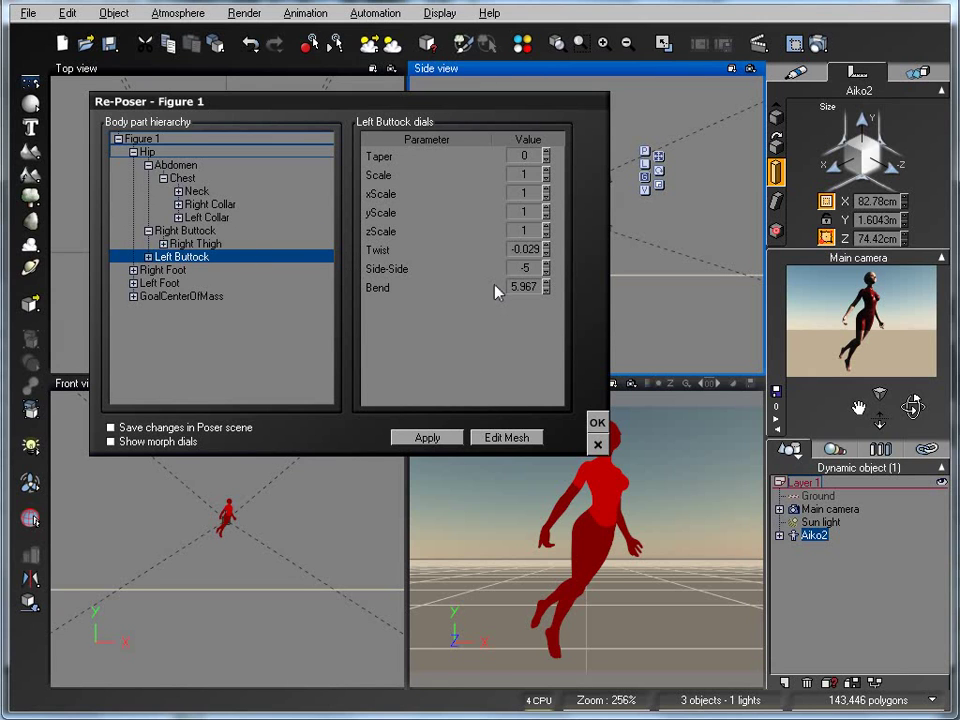
click(196, 192)
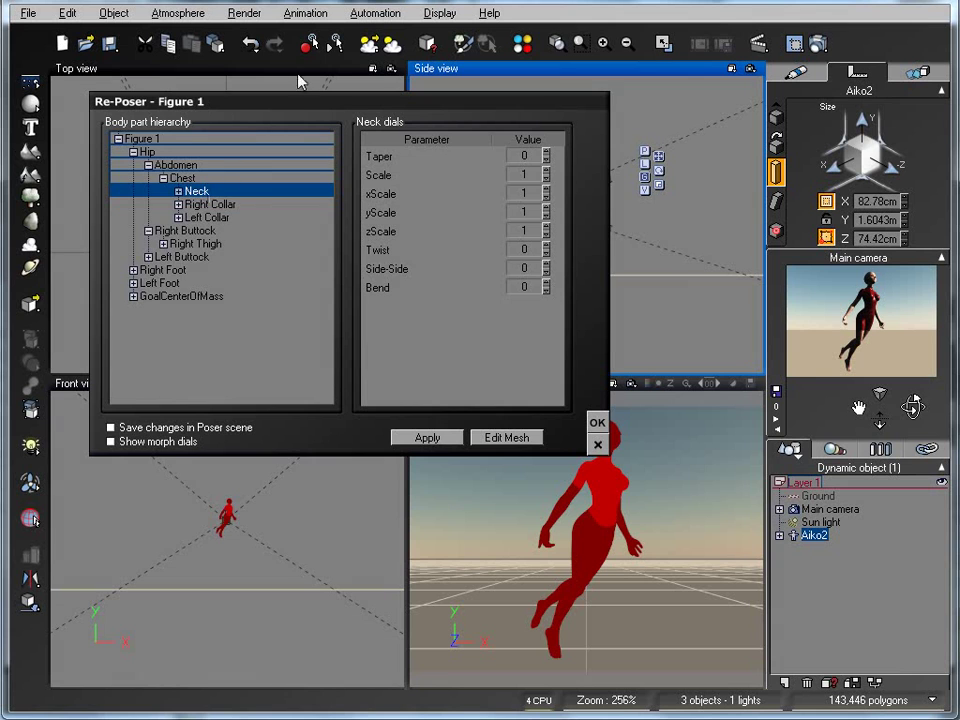
Rotate the figure in the Top view until it faces the main camera.
drag(348, 104, 379, 376)
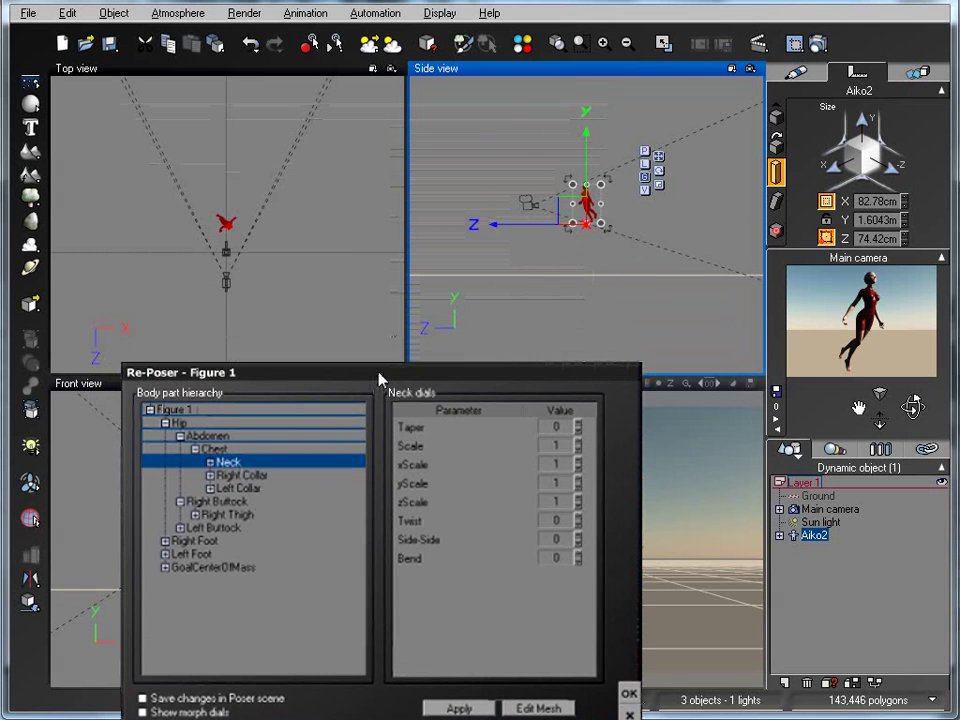
click(231, 232)
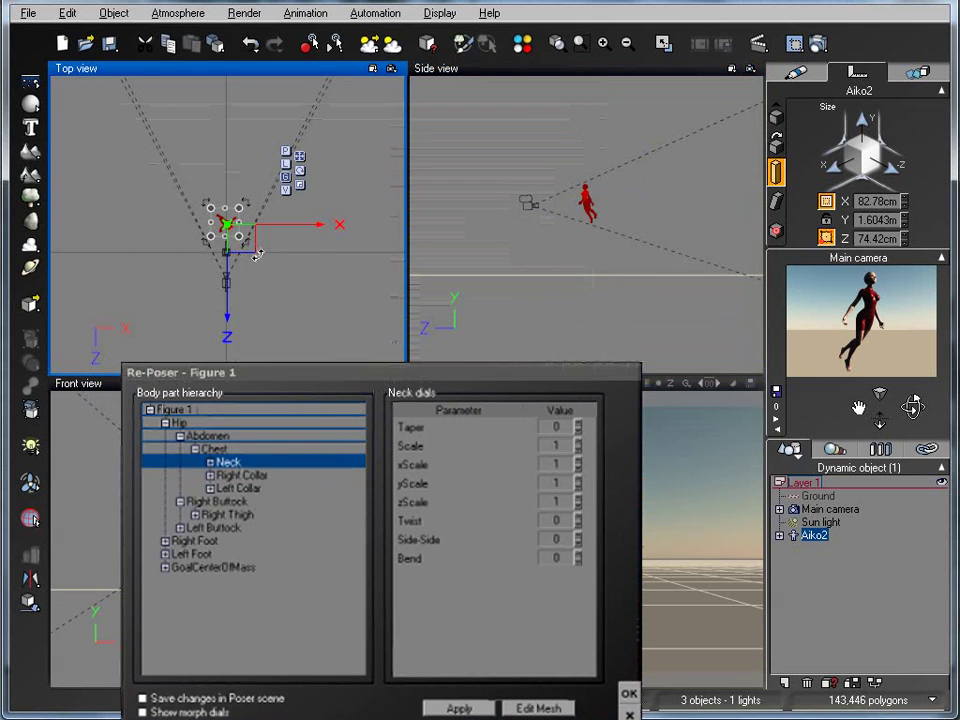
ctrl+right_drag(249, 261, 248, 265)
drag(248, 265, 227, 272)
scroll(277, 278, up, 4)
scroll(514, 250, up, 4)
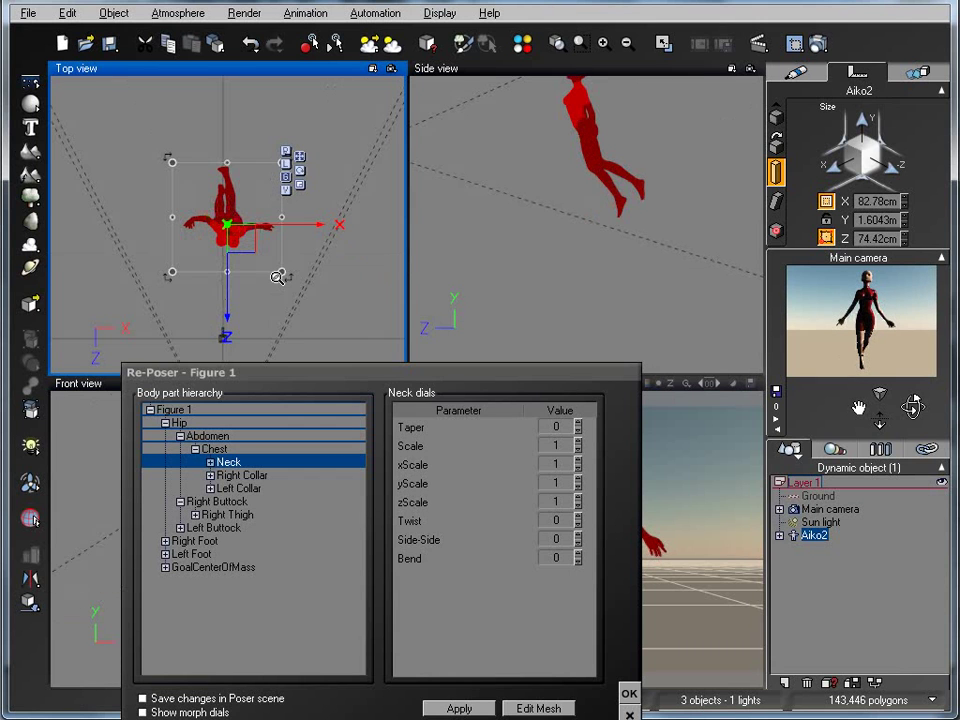
Frame the figure's head and torso closely in the Side view, keeping the Re-Poser window clear of the Front view.
right_drag(498, 257, 490, 286)
scroll(490, 285, up, 2)
scroll(325, 274, up, 2)
scroll(325, 274, up, 2)
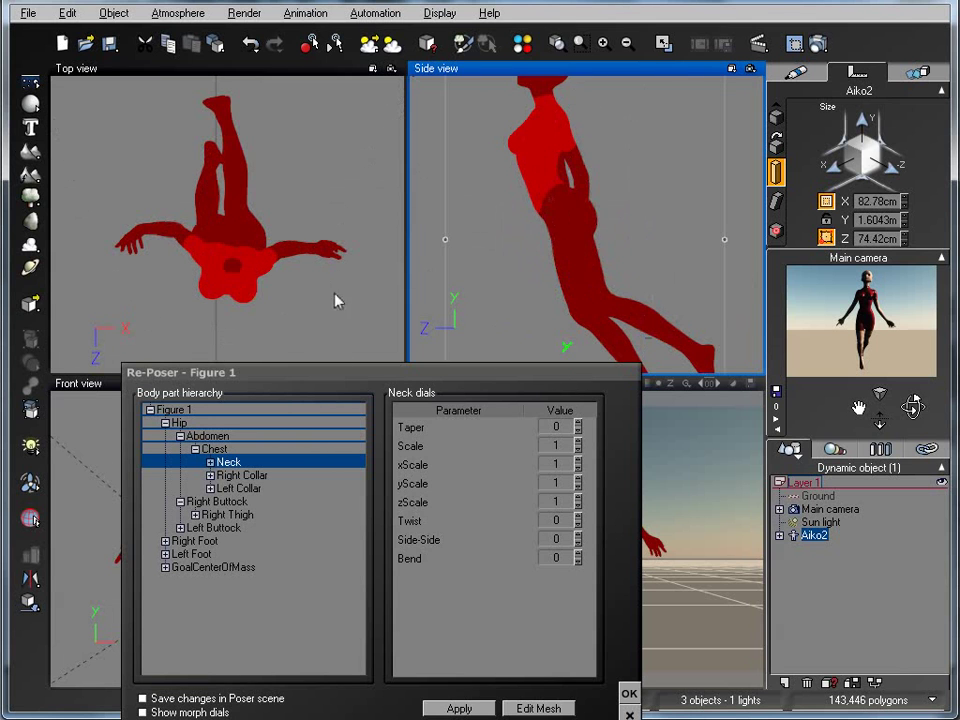
right_click(338, 298)
click(454, 214)
right_click(454, 214)
right_drag(455, 180, 485, 268)
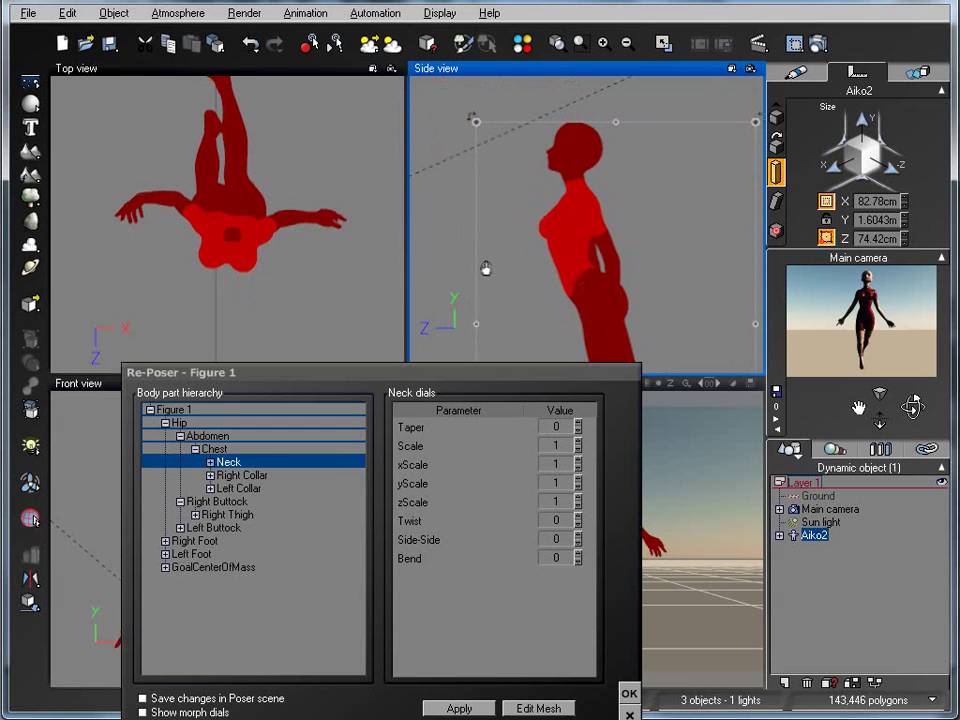
drag(476, 372, 818, 518)
drag(713, 478, 763, 372)
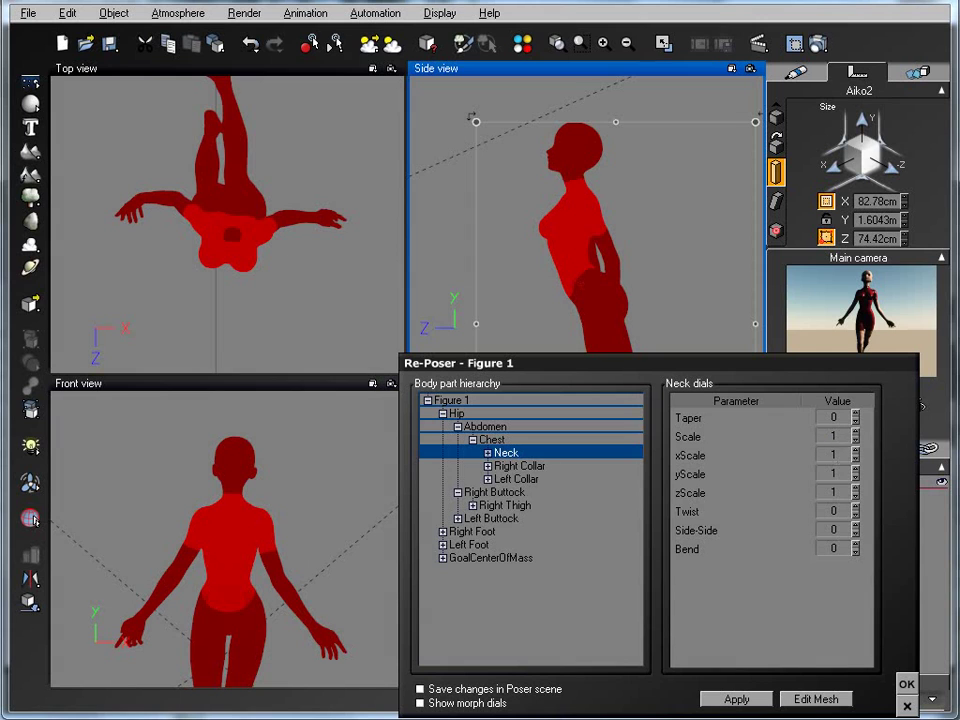
Set the Neck's xScale and yScale to 10 and apply the change to the figure.
click(833, 455)
text(10)
click(836, 474)
text(10)
click(737, 699)
click(729, 699)
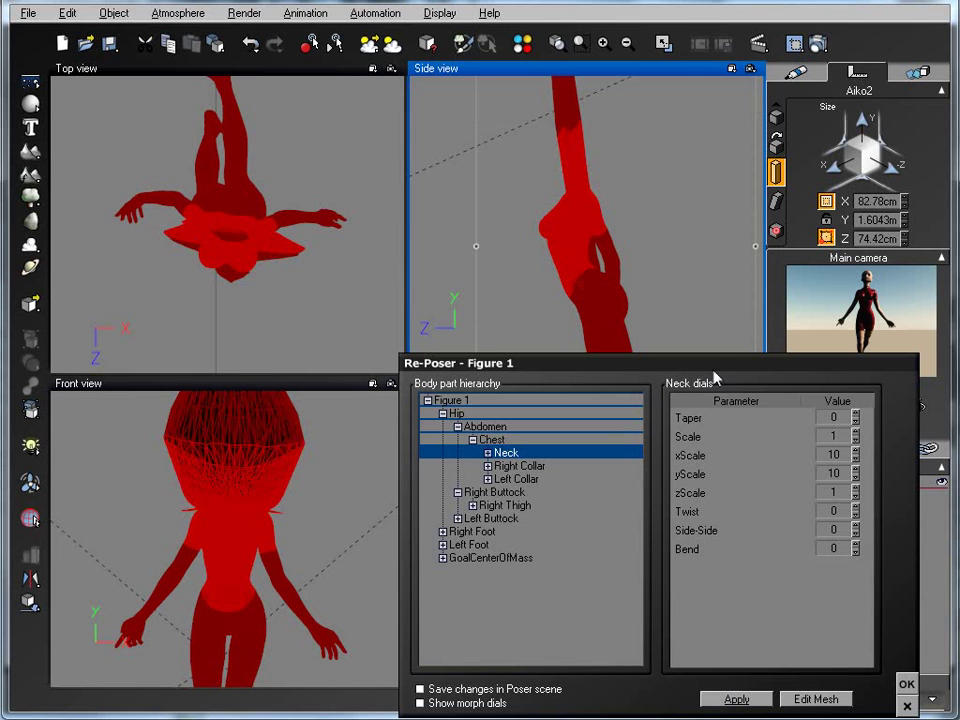
drag(714, 372, 685, 363)
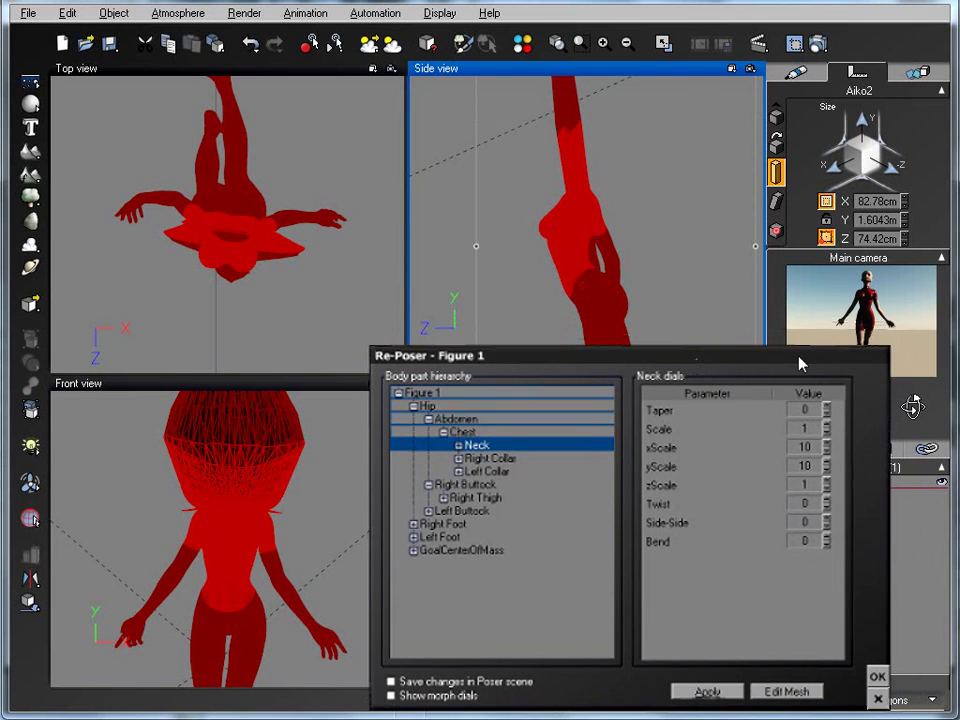
Reset the Neck's yScale and xScale to 1 and apply.
double_click(806, 466)
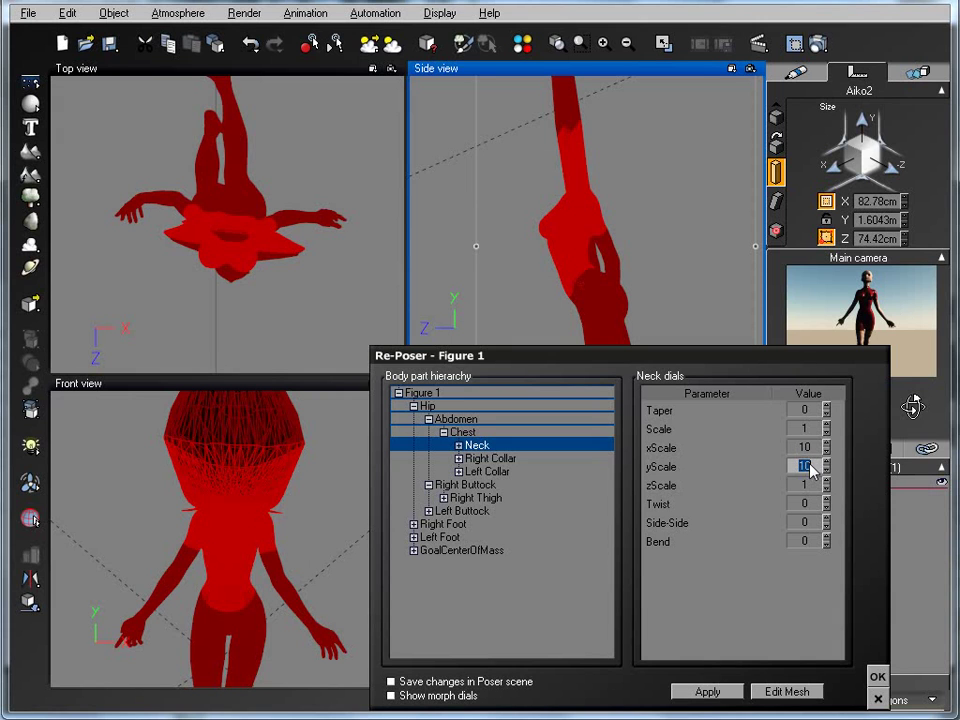
text(1)
double_click(808, 448)
text(1)
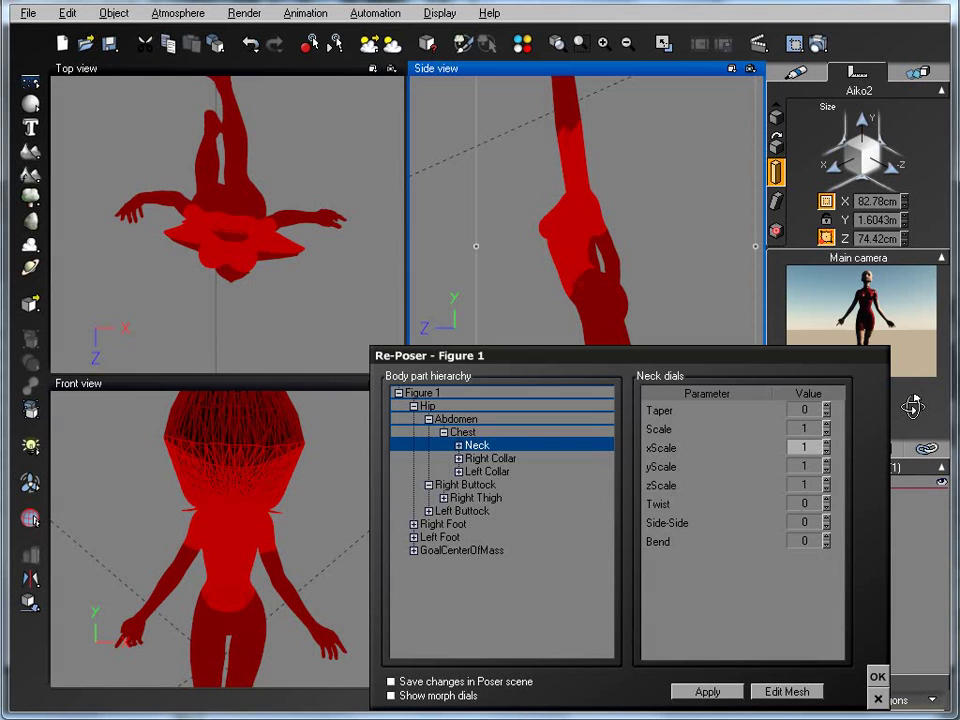
click(712, 692)
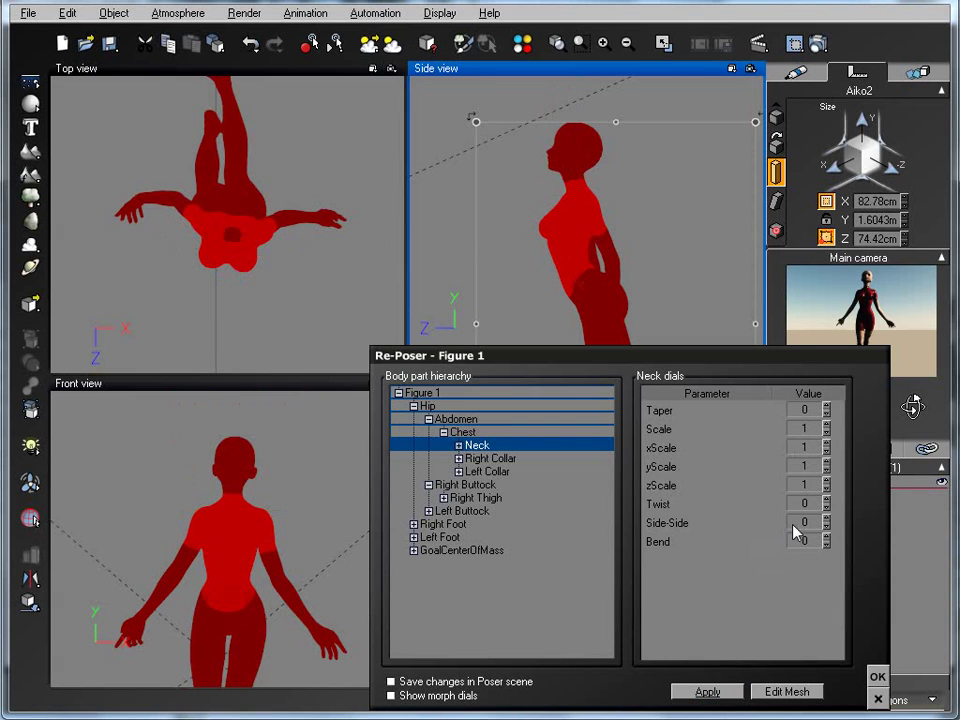
Try a Twist of 30 on the Neck and reset it to 0, applying each value.
click(819, 503)
text(30)
click(718, 693)
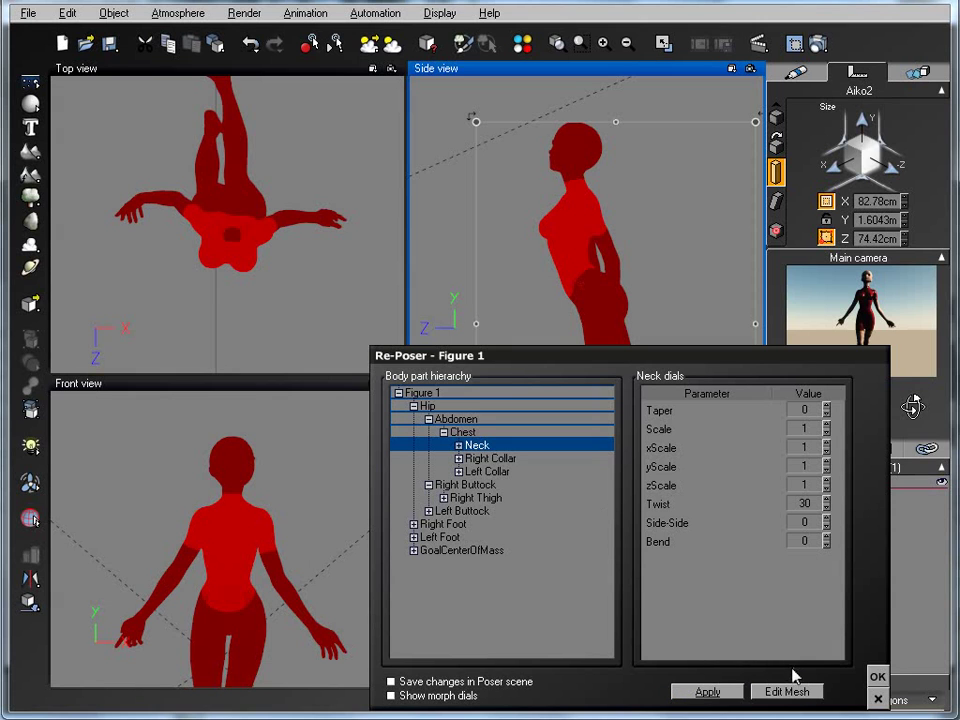
double_click(805, 503)
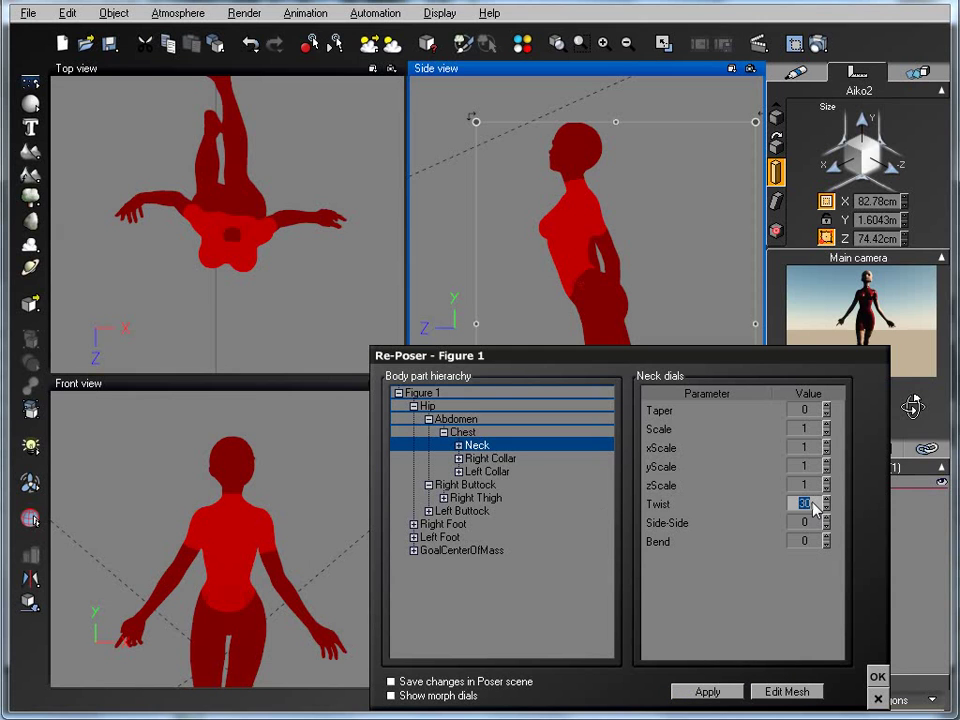
text(0)
click(731, 691)
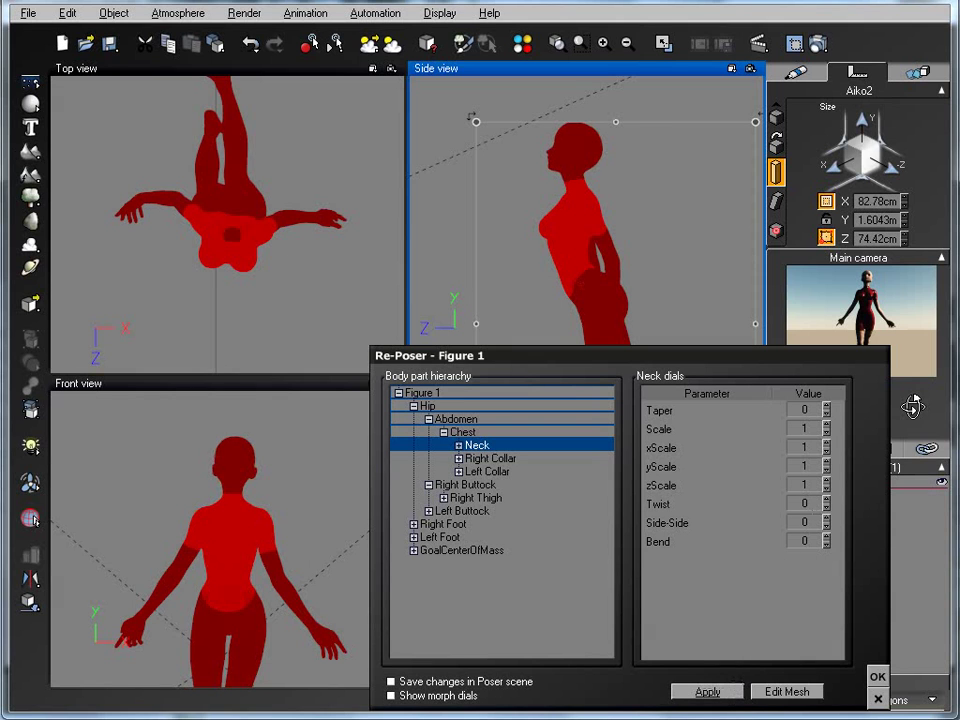
Try a Side-Side value of 30 on the Neck and reset it to 0, applying each value.
click(812, 522)
text(30)
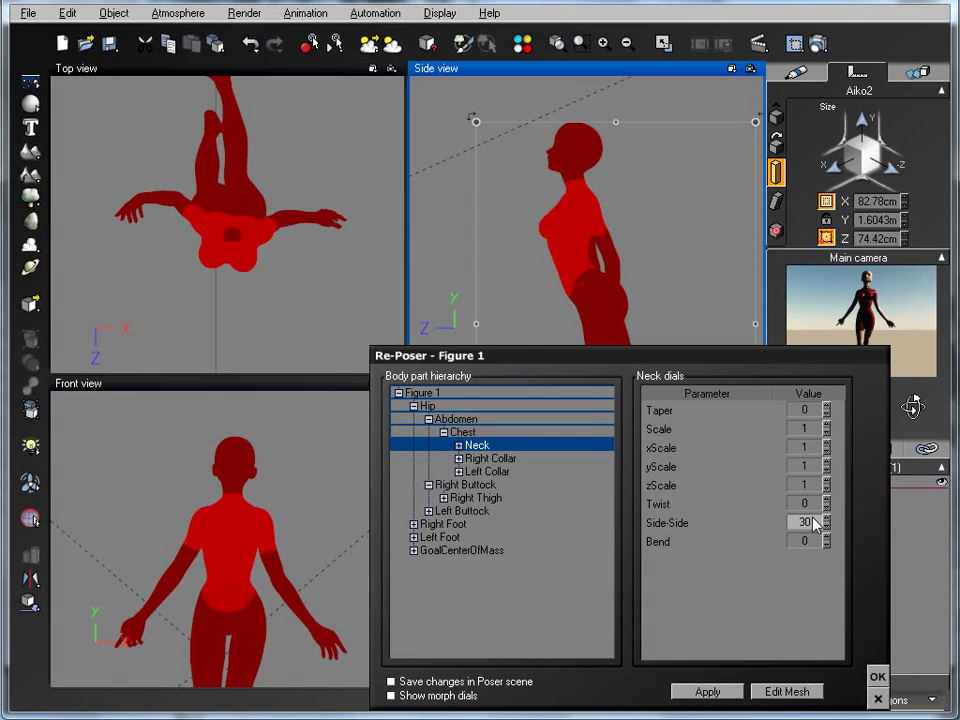
click(698, 692)
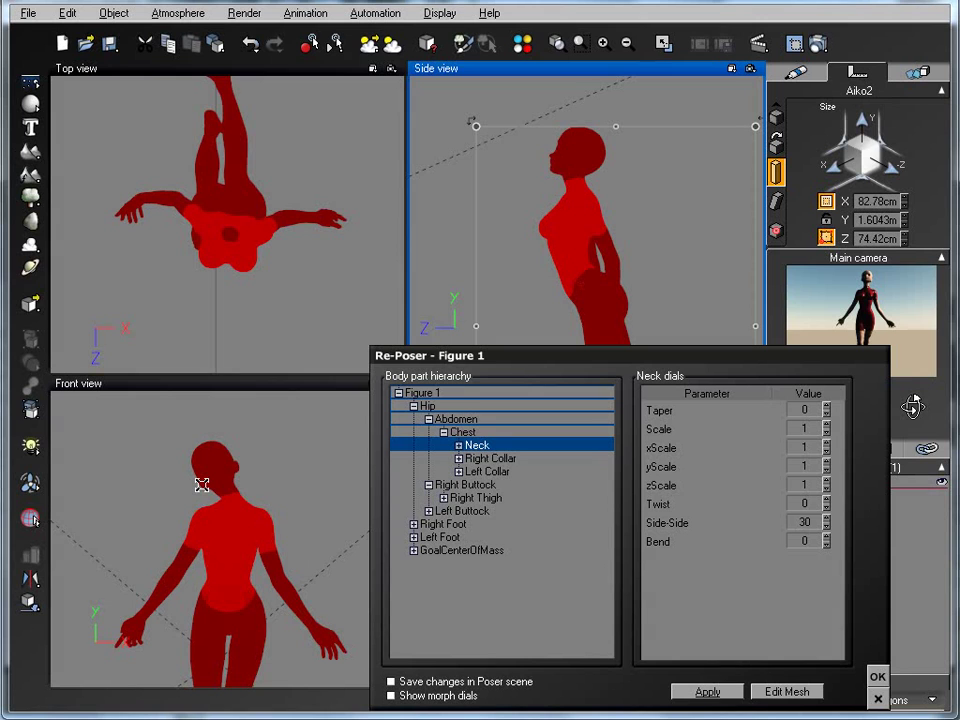
click(812, 523)
text(0)
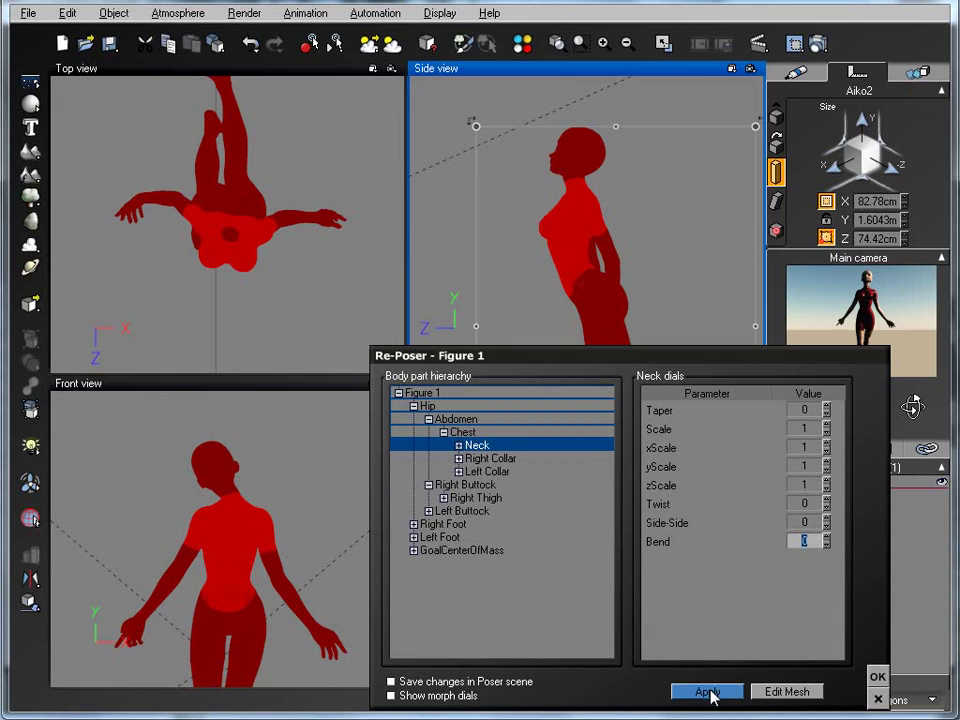
click(707, 692)
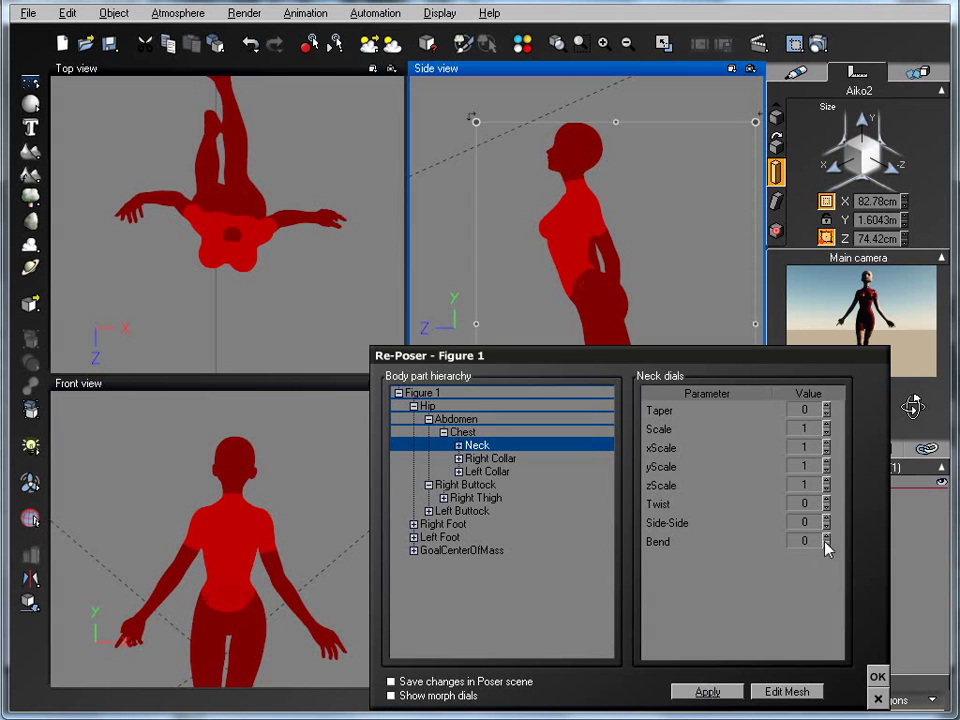
Bend the Neck forward by 30 and backward by -30, applying each value.
double_click(805, 541)
text(30)
click(707, 692)
double_click(808, 541)
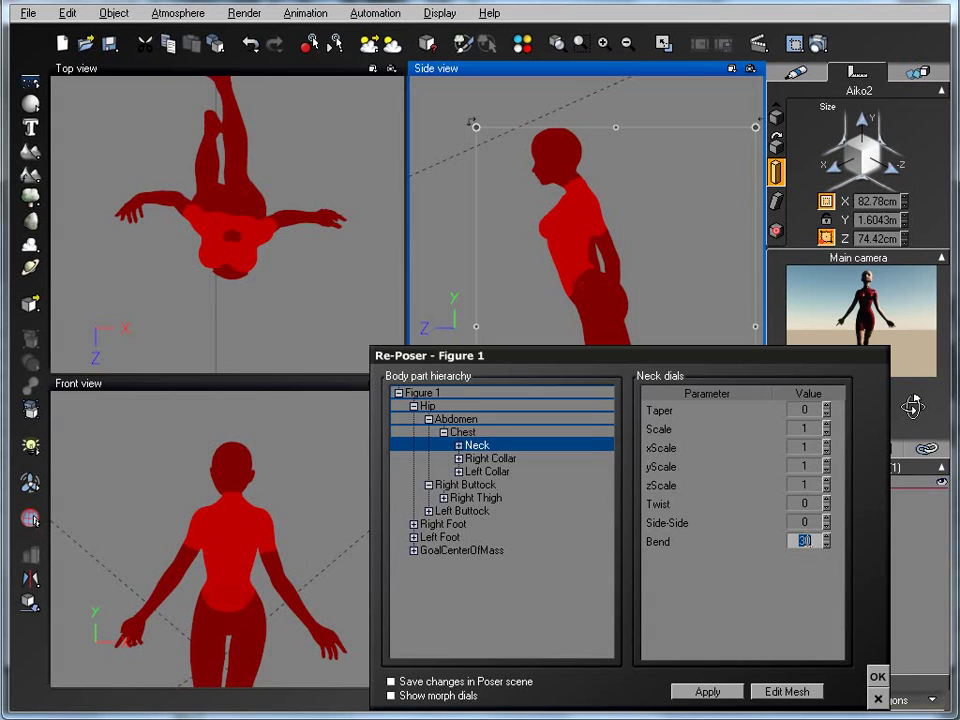
text(-30)
click(705, 693)
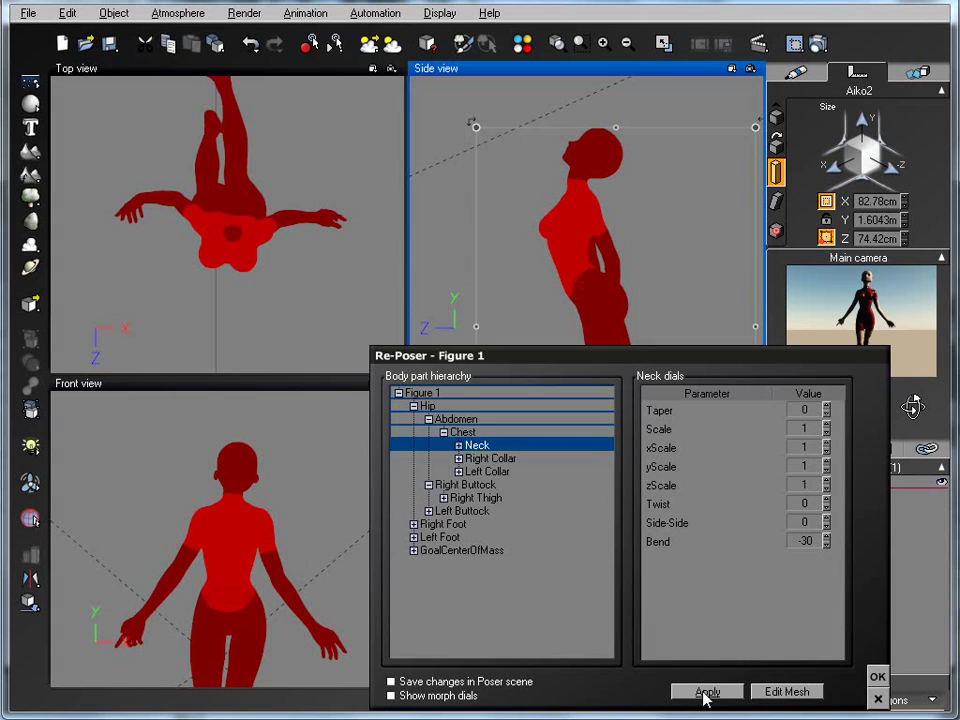
Reset the Neck's Bend to 0, apply it, and close the Re-Poser without accepting.
click(806, 541)
text(0)
click(707, 691)
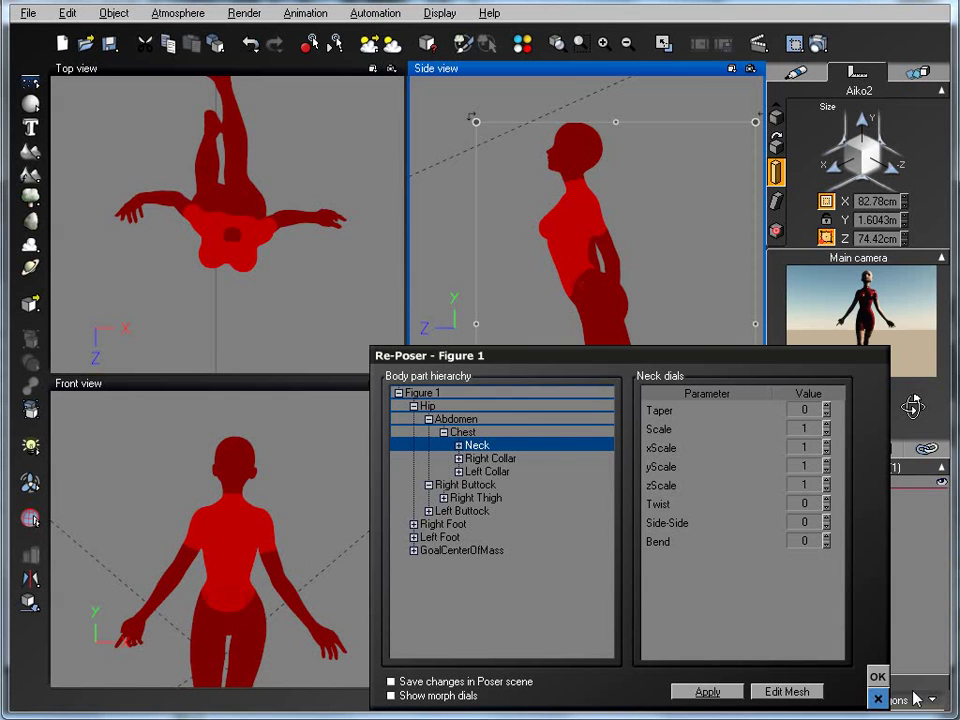
click(878, 699)
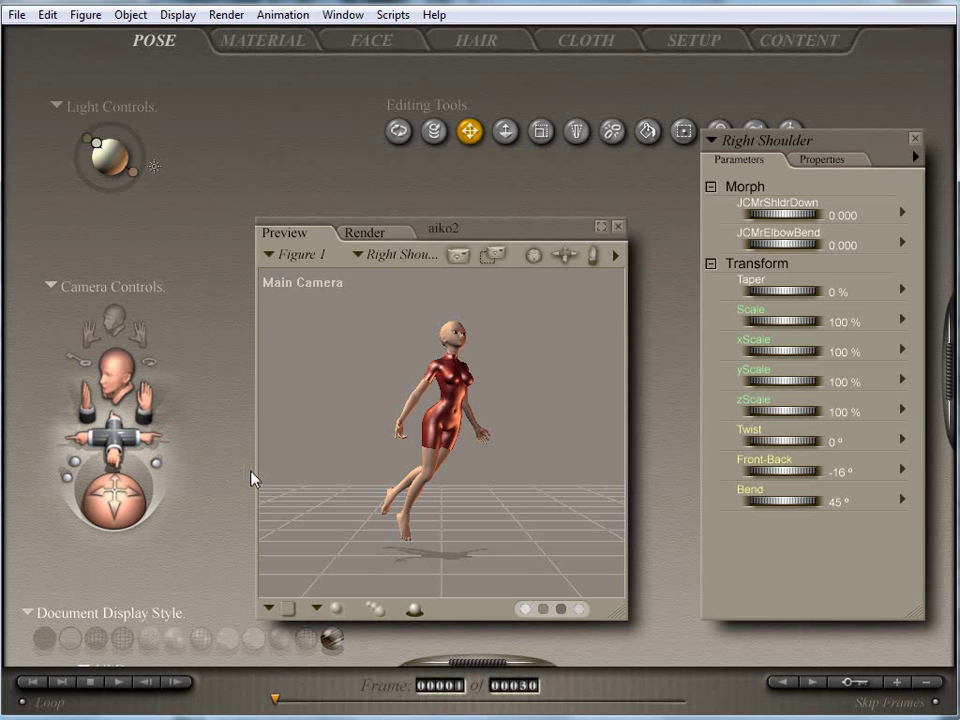
In Poser, raise aiko2's right arm from the shoulder to about 7° Twist, -23° Front-Back and 21° Bend, and save the scene.
click(455, 412)
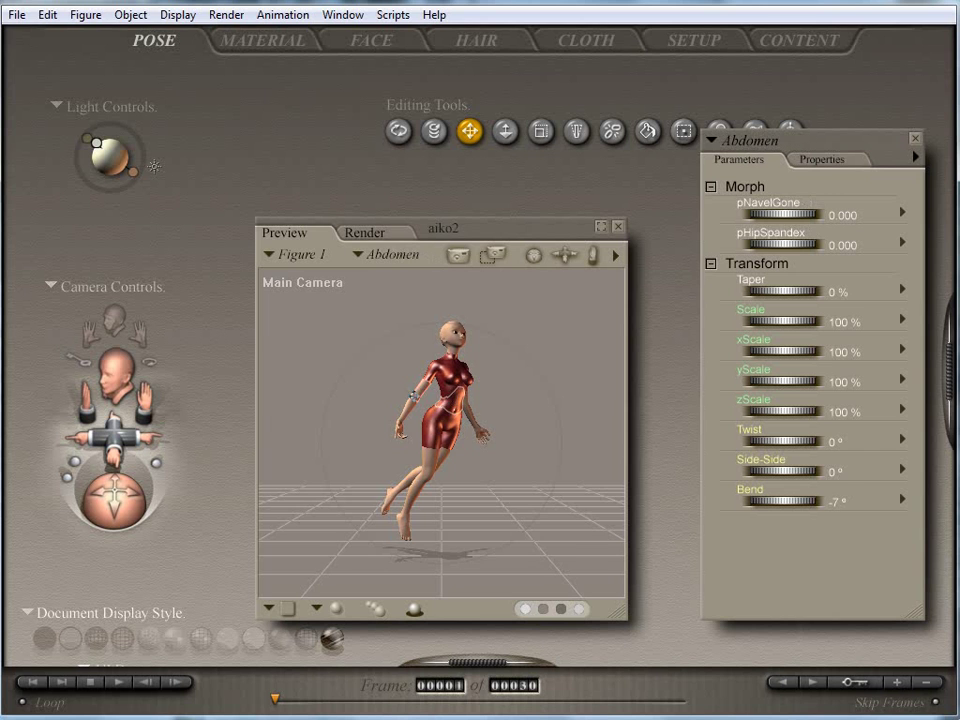
click(414, 393)
drag(419, 395, 405, 374)
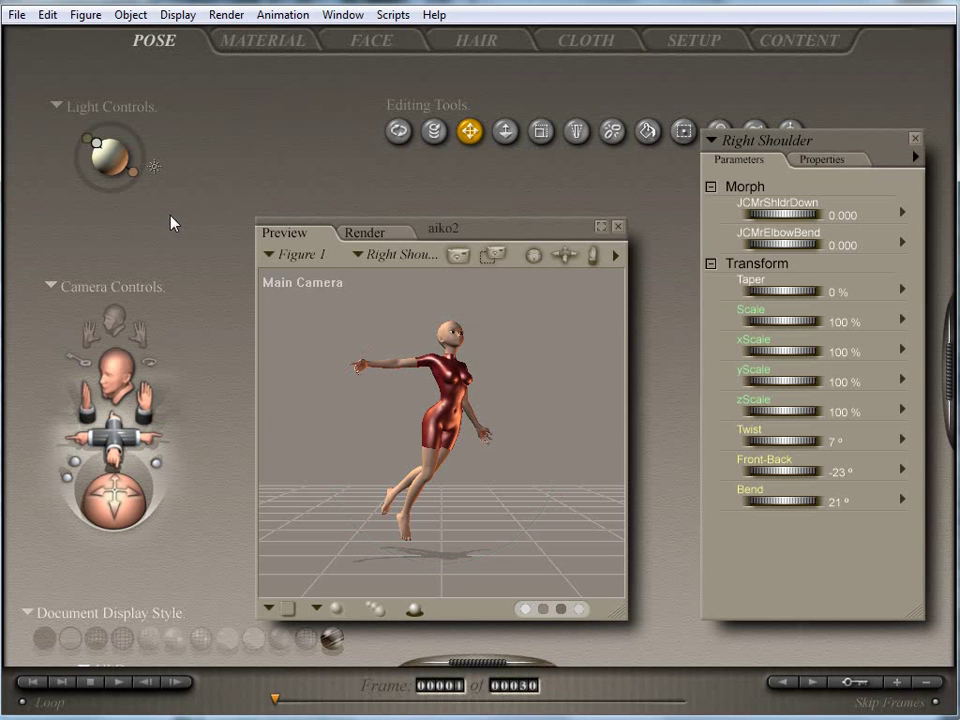
click(17, 15)
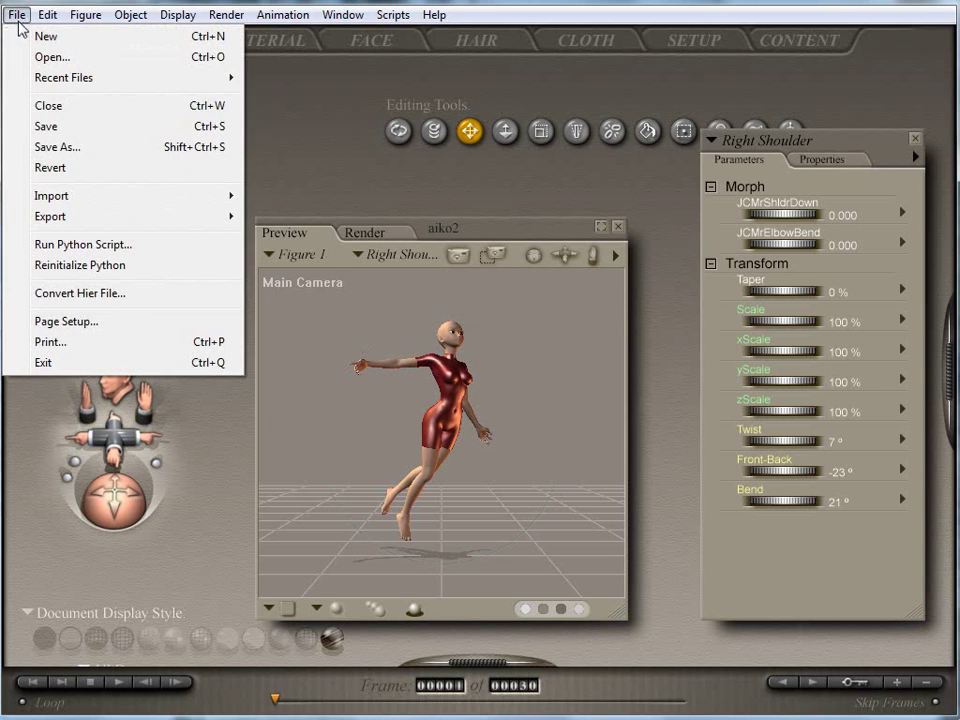
click(44, 128)
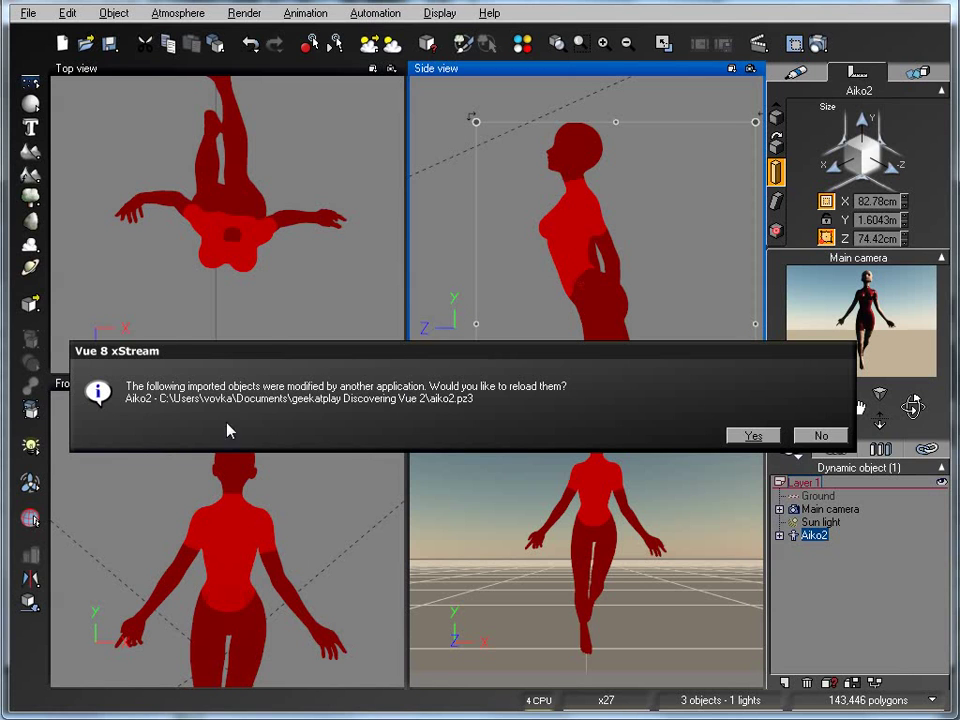
Switch to Vue and reload the modified Aiko2 with re-posing and Poser shader tree rendering allowed, keeping the features that need Poser handling.
click(751, 437)
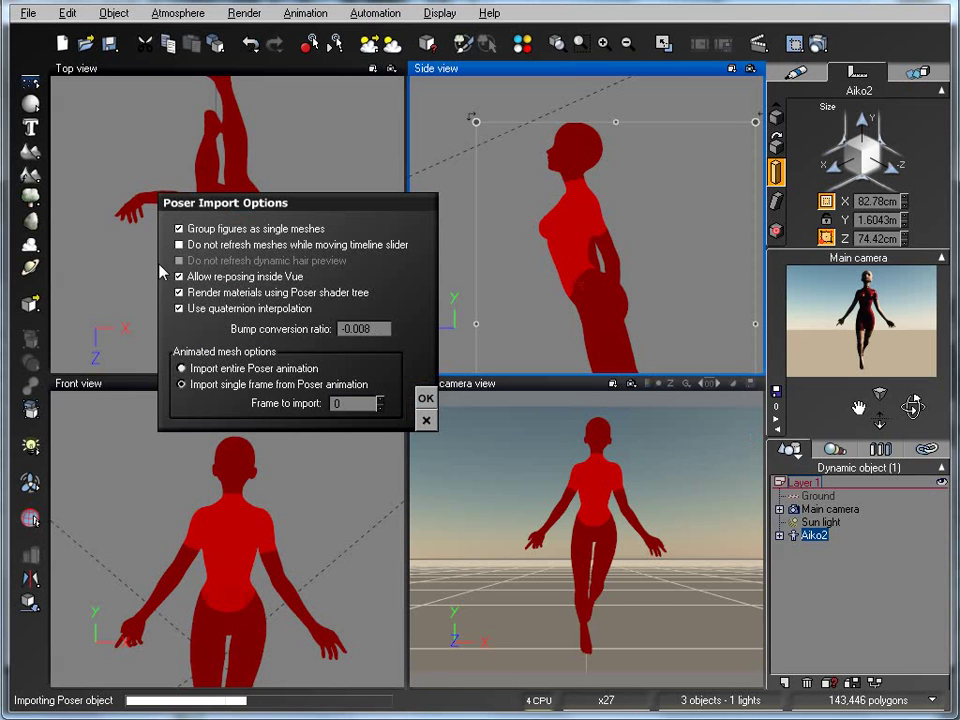
click(426, 398)
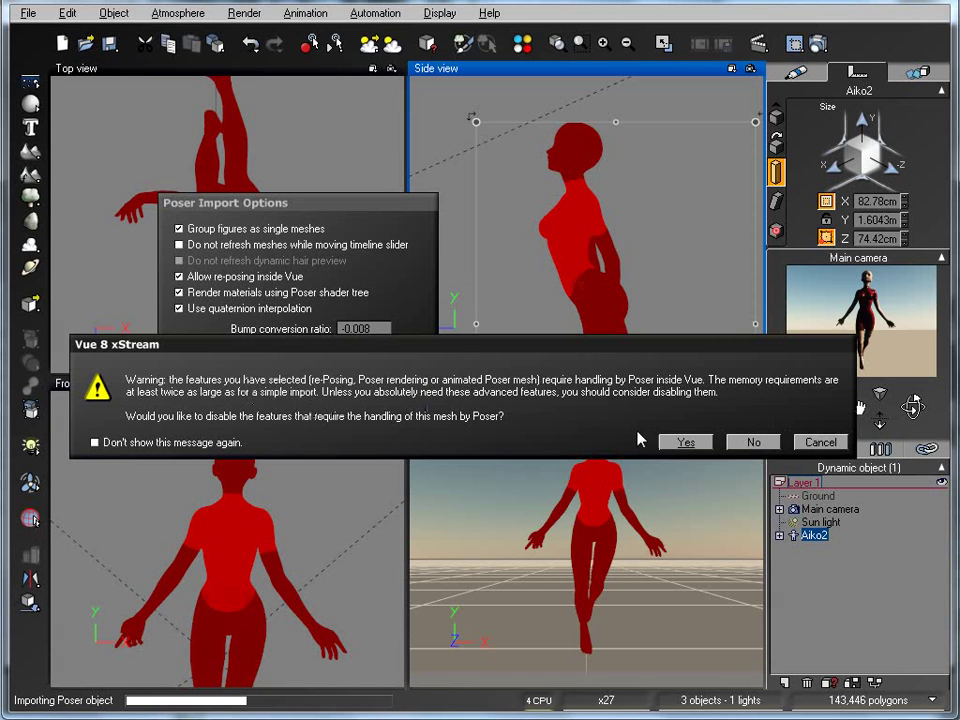
click(754, 442)
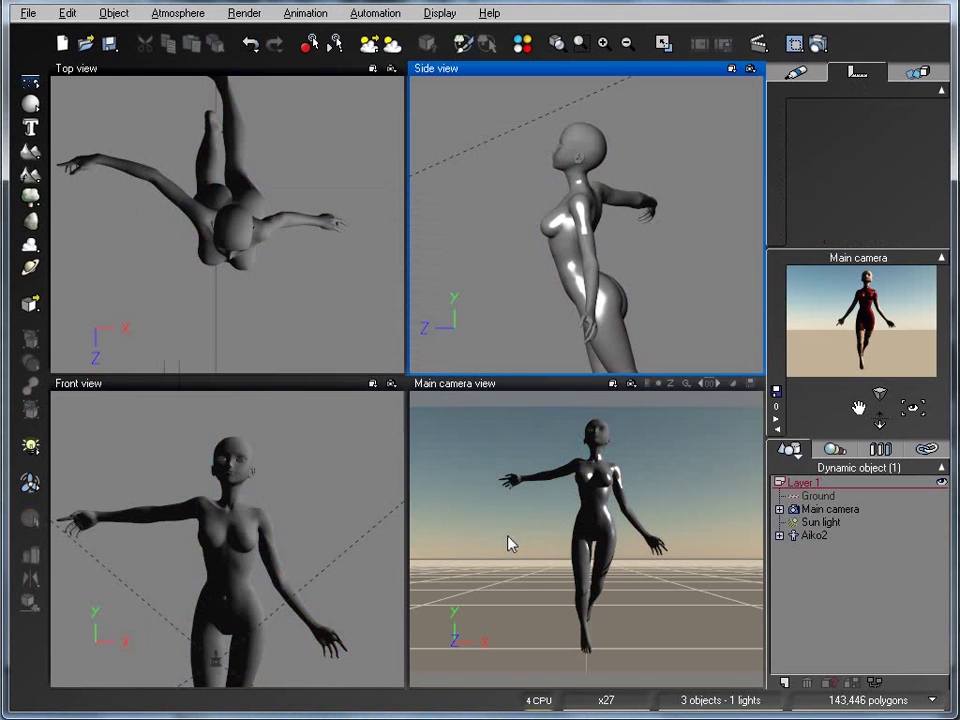